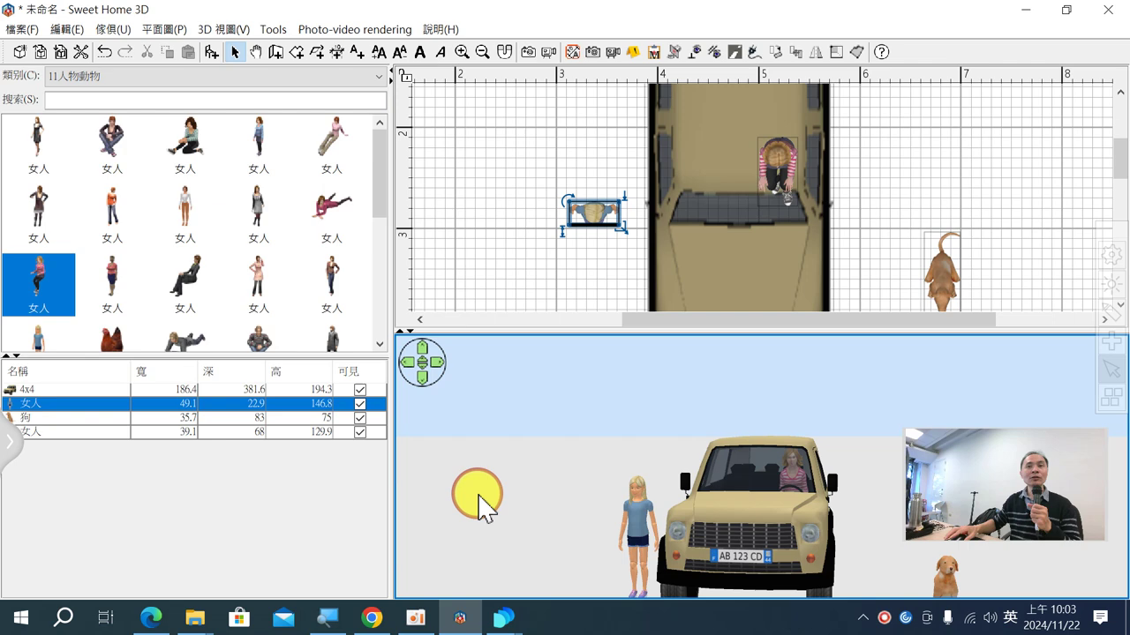
# - Create a new empty home, switch between it and the first home, and move the new window aside to show both
pyautogui.click(19, 52)
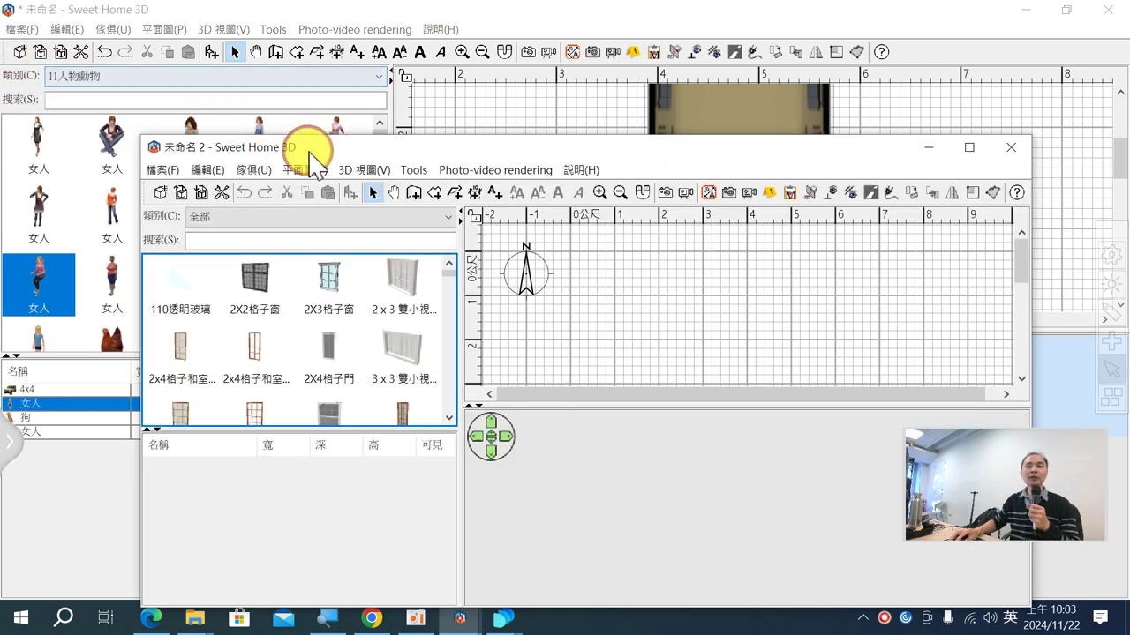
pyautogui.click(703, 118)
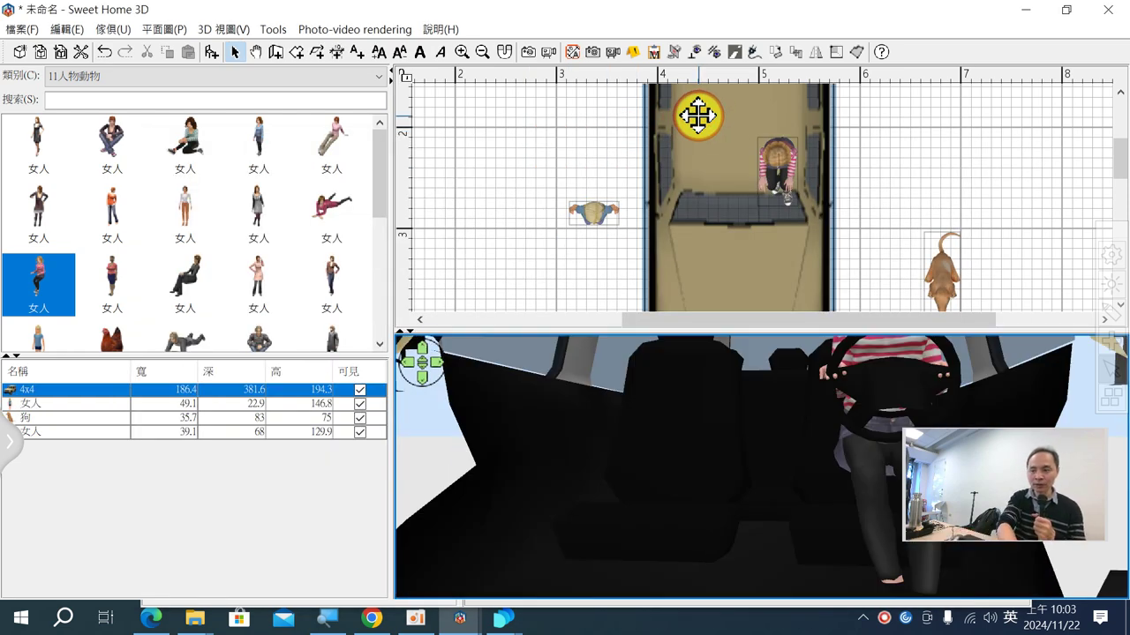
pyautogui.hotkey('alt', 'Tab')
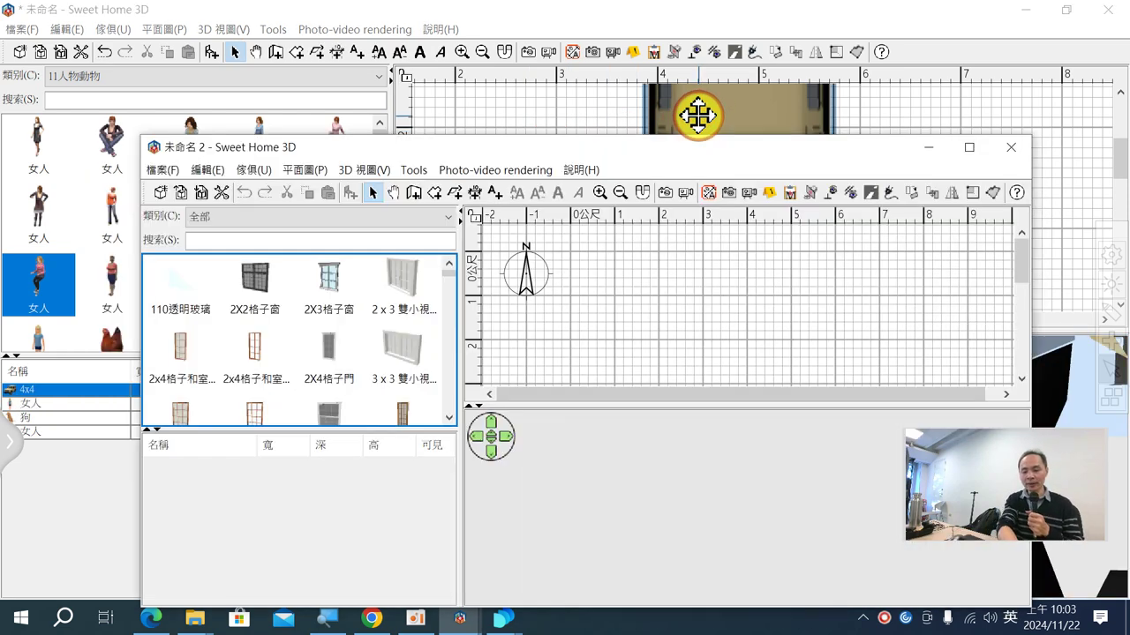
pyautogui.click(782, 275)
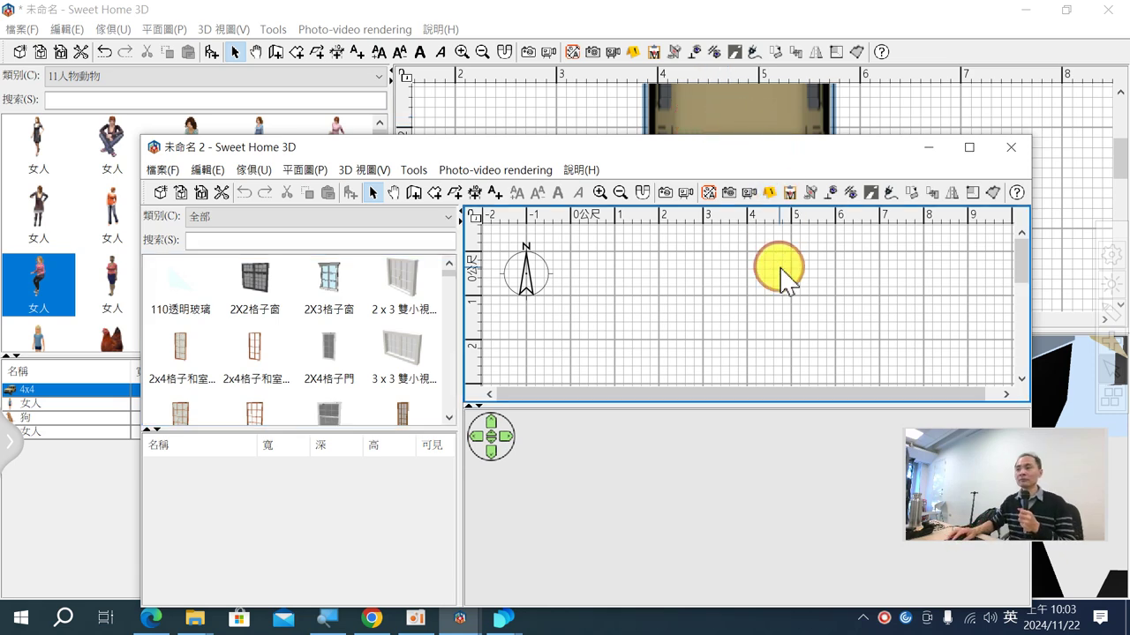
pyautogui.click(754, 113)
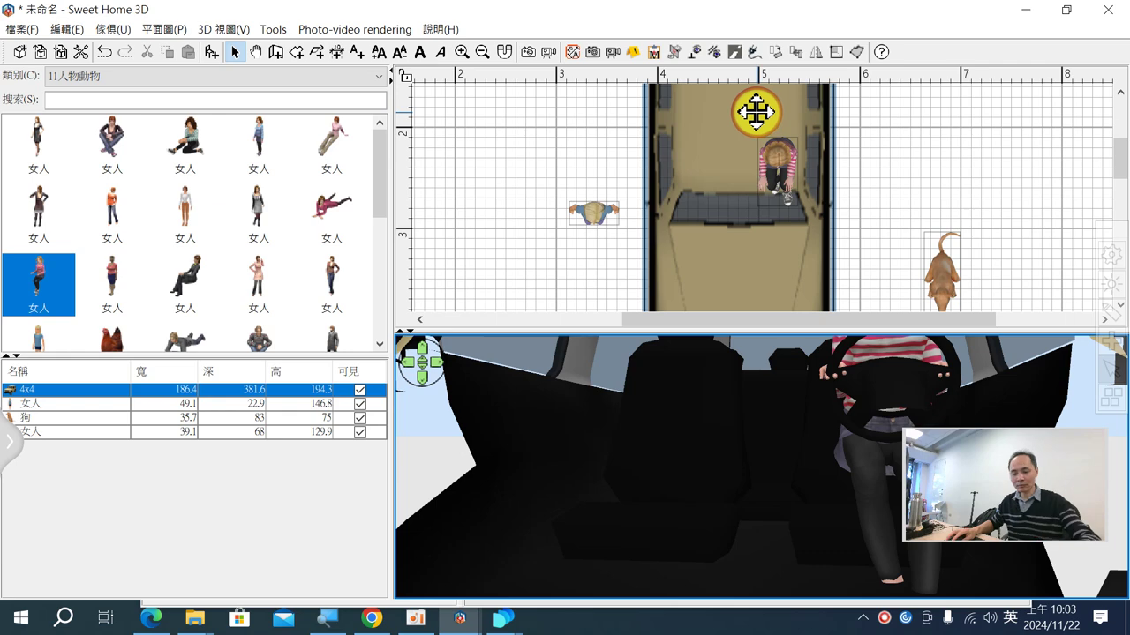
pyautogui.hotkey('alt', 'Tab')
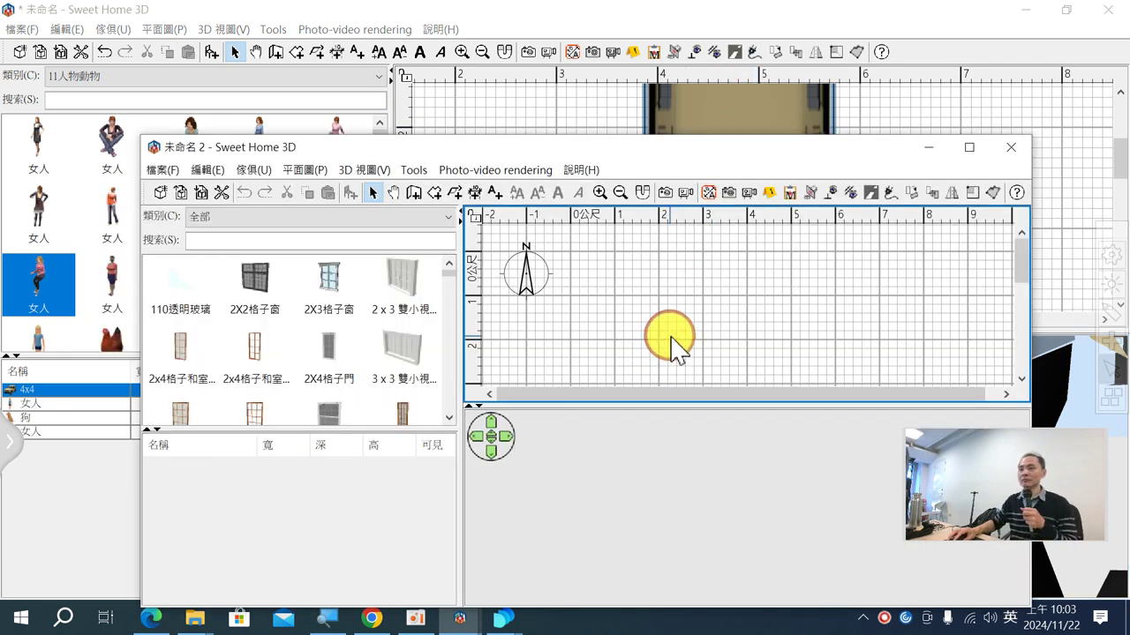
pyautogui.moveTo(643, 150); pyautogui.dragTo(469, 118)
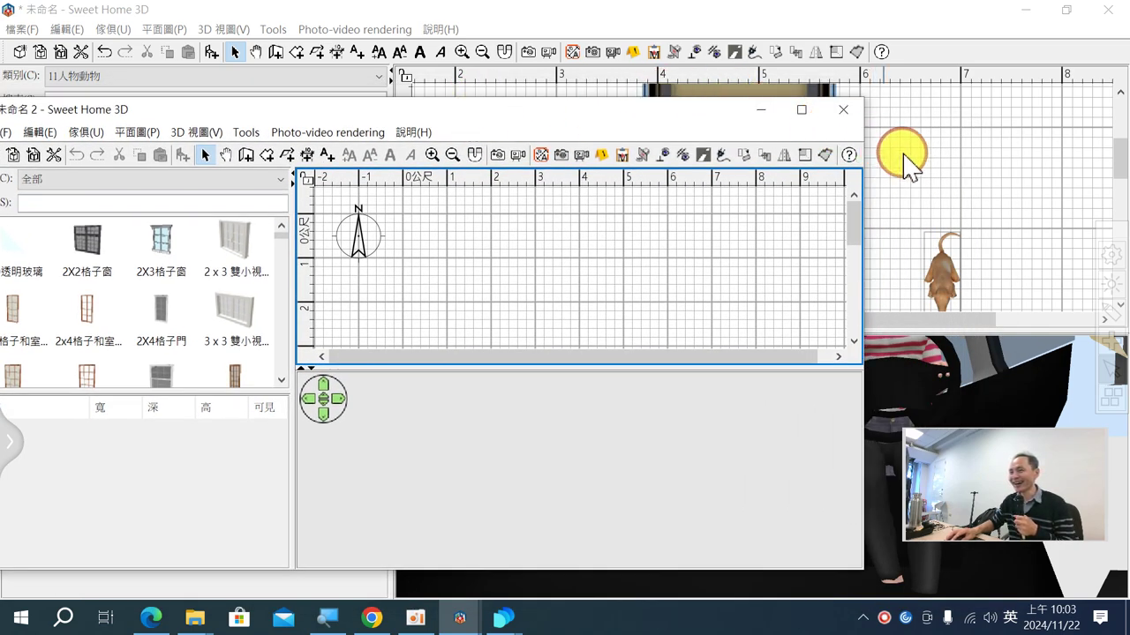
# - Copy the 4x4 vehicle from the first home into the new home's plan, and delete the pasted vehicle
pyautogui.click(910, 154)
pyautogui.click(761, 121)
pyautogui.rightClick(767, 121)
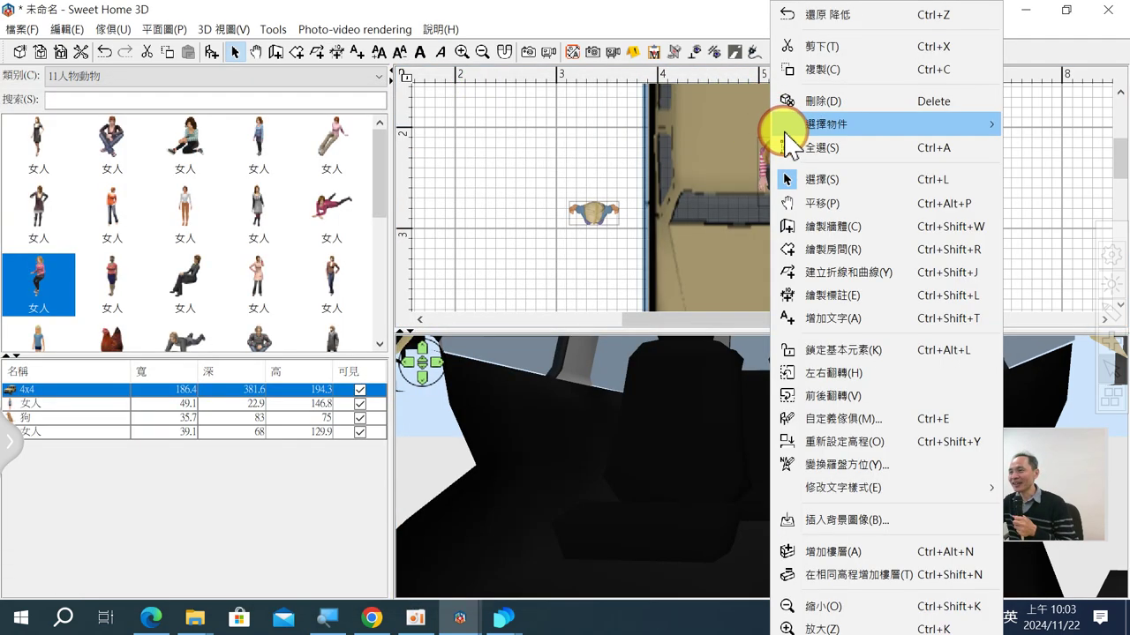
pyautogui.click(816, 69)
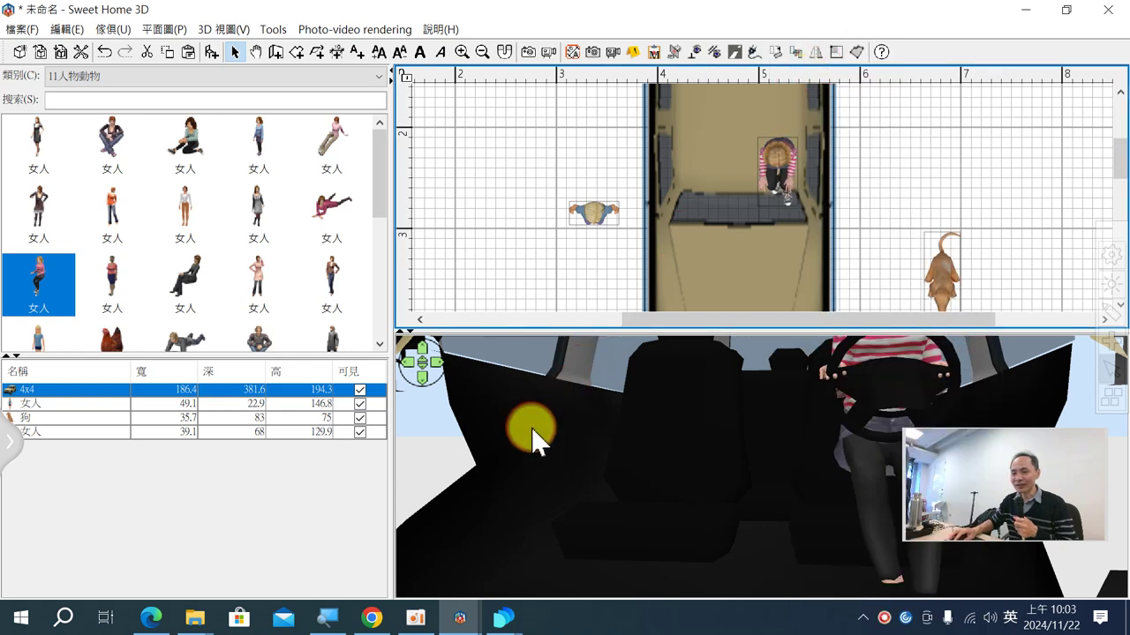
pyautogui.moveTo(458, 616)
pyautogui.click(517, 569)
pyautogui.click(623, 285)
pyautogui.hotkey('ctrl', 'v')
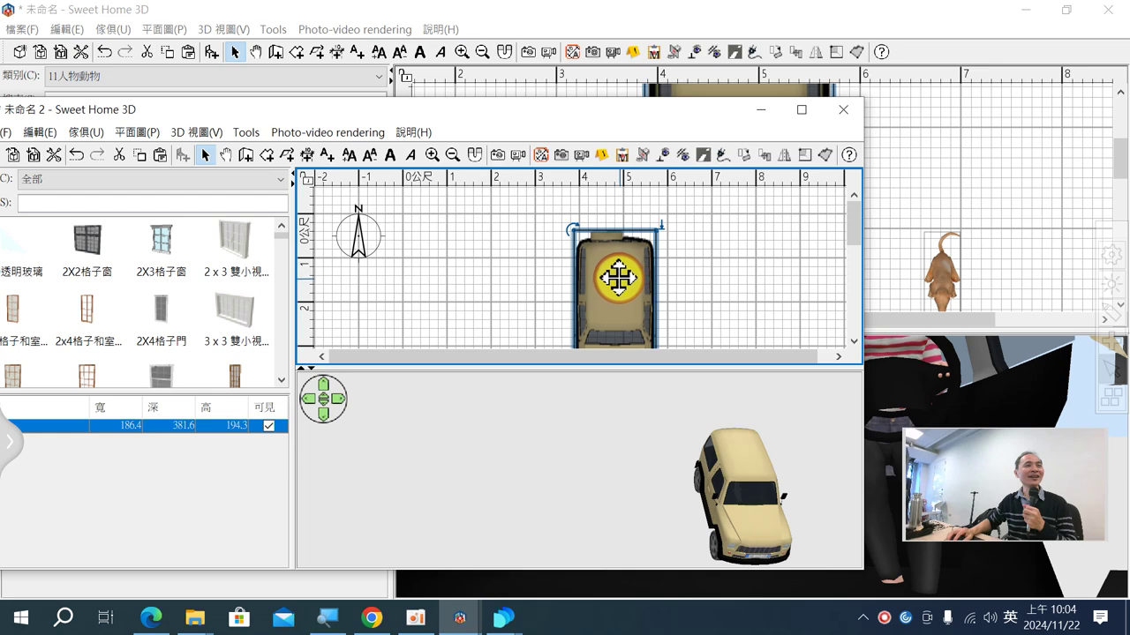
pyautogui.press('Delete')
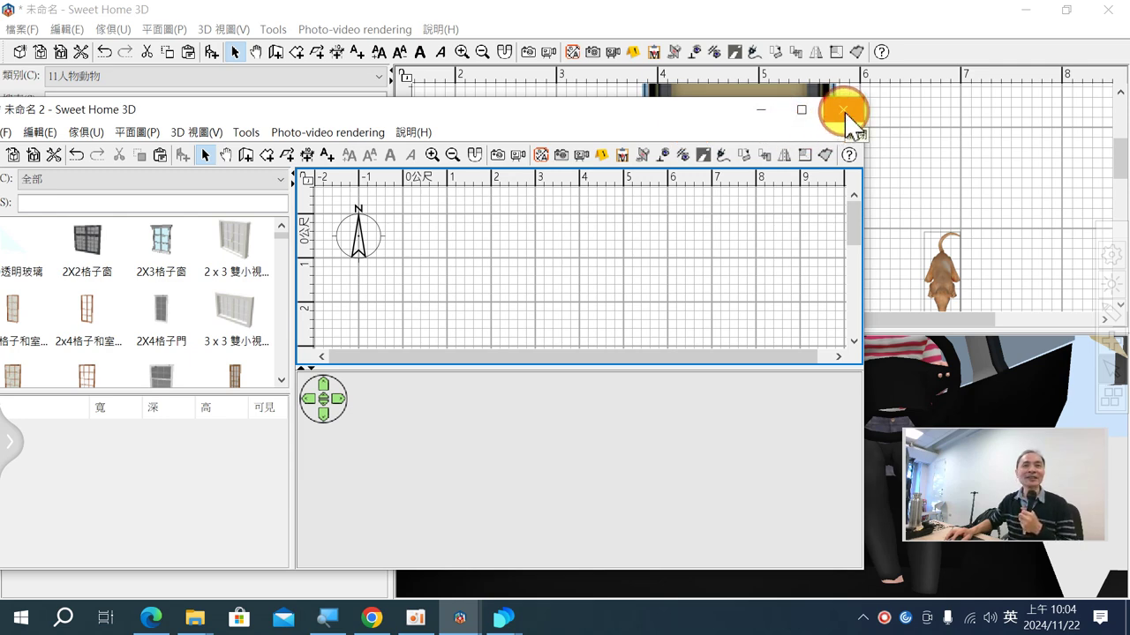
# - Close the first home without saving it and maximize the window of the new empty home
pyautogui.click(1107, 9)
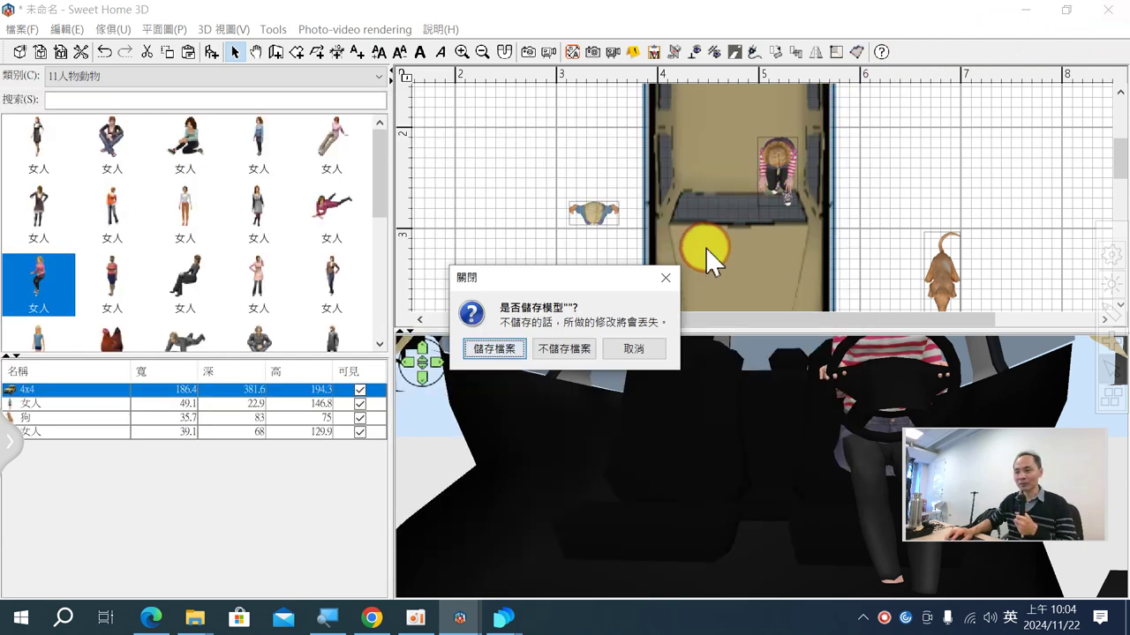
pyautogui.click(573, 349)
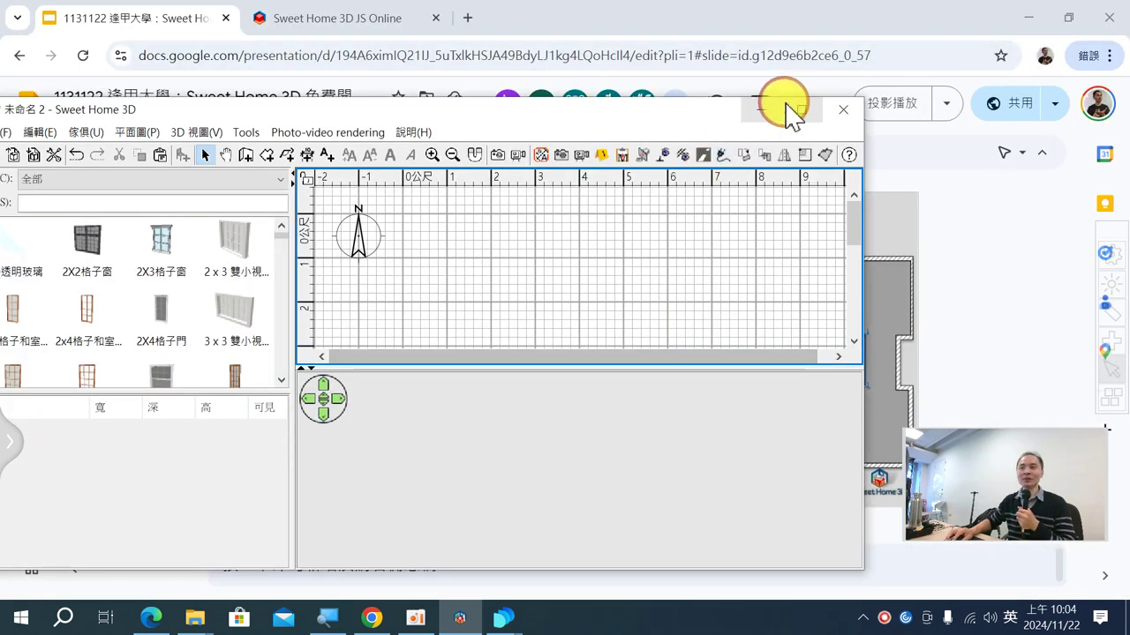
pyautogui.click(791, 110)
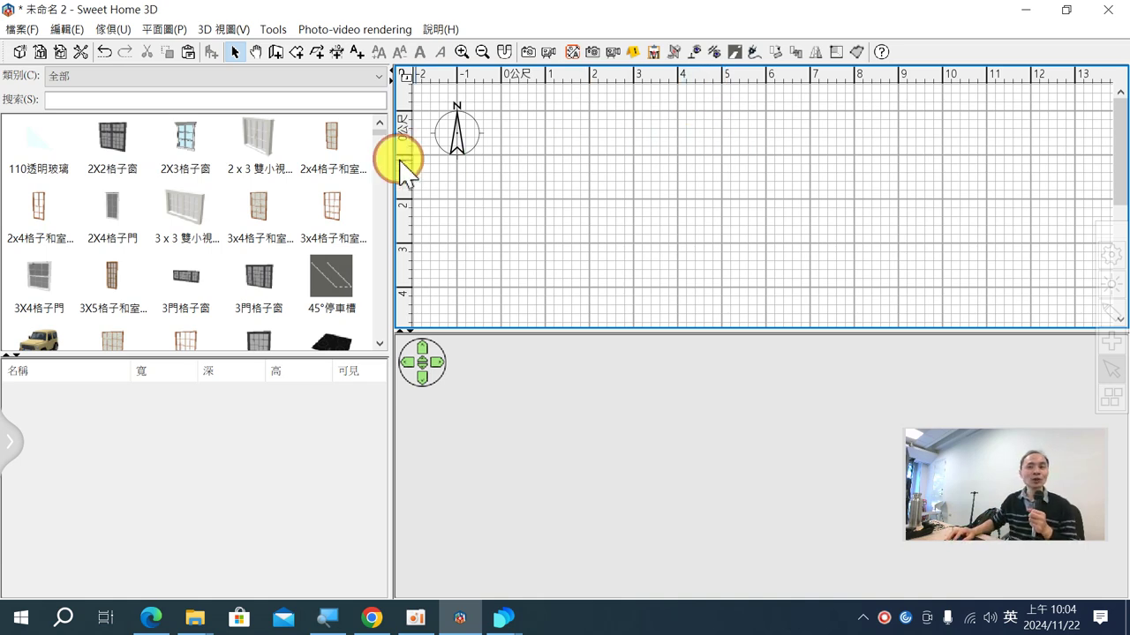
# - Look through the furniture catalog's full list of categories, keeping 全部 as the selected category
pyautogui.click(185, 208)
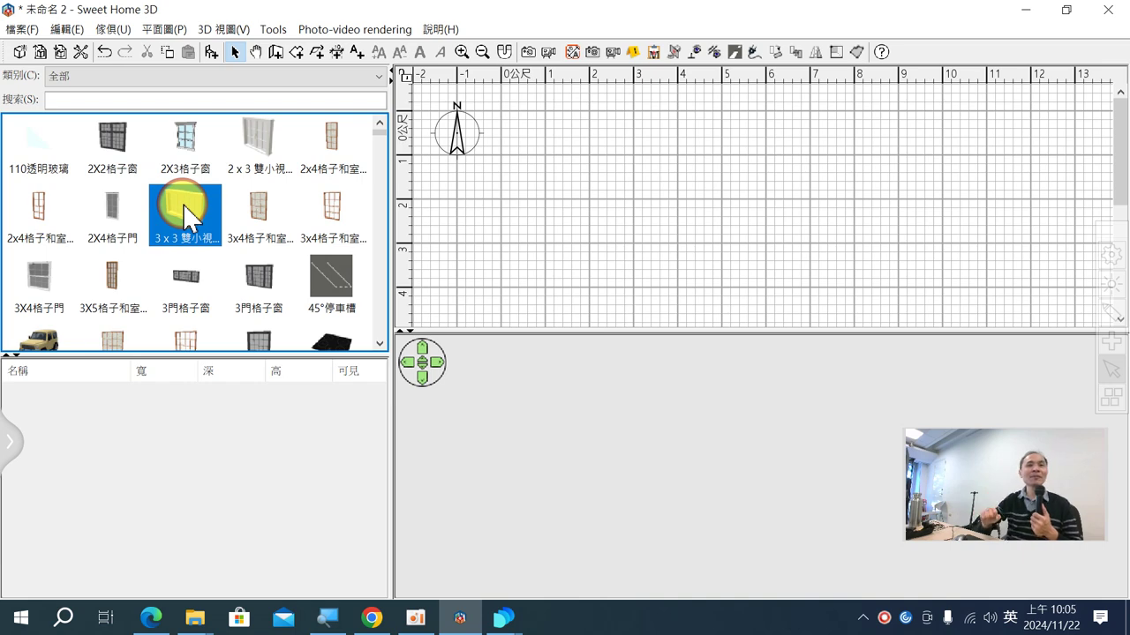
pyautogui.click(76, 77)
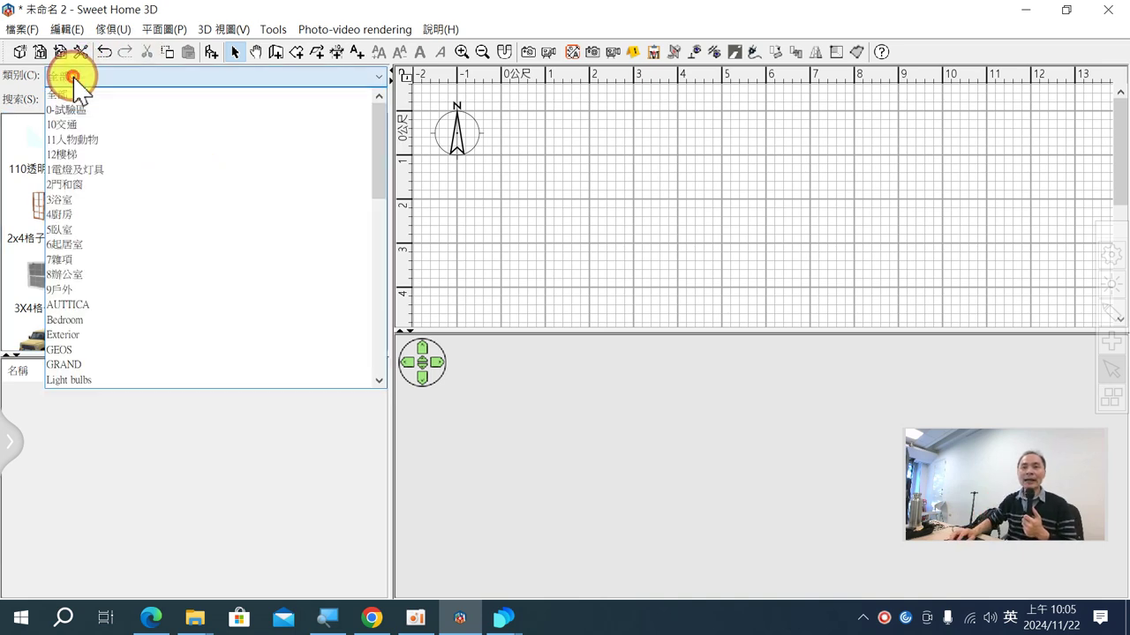
pyautogui.click(76, 77)
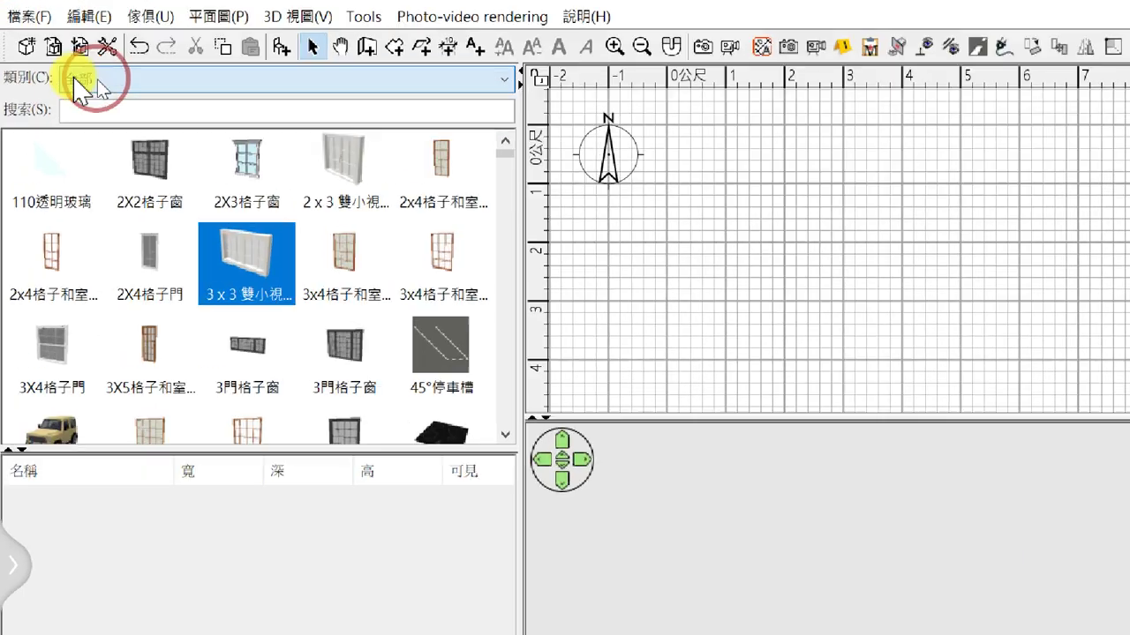
pyautogui.click(73, 78)
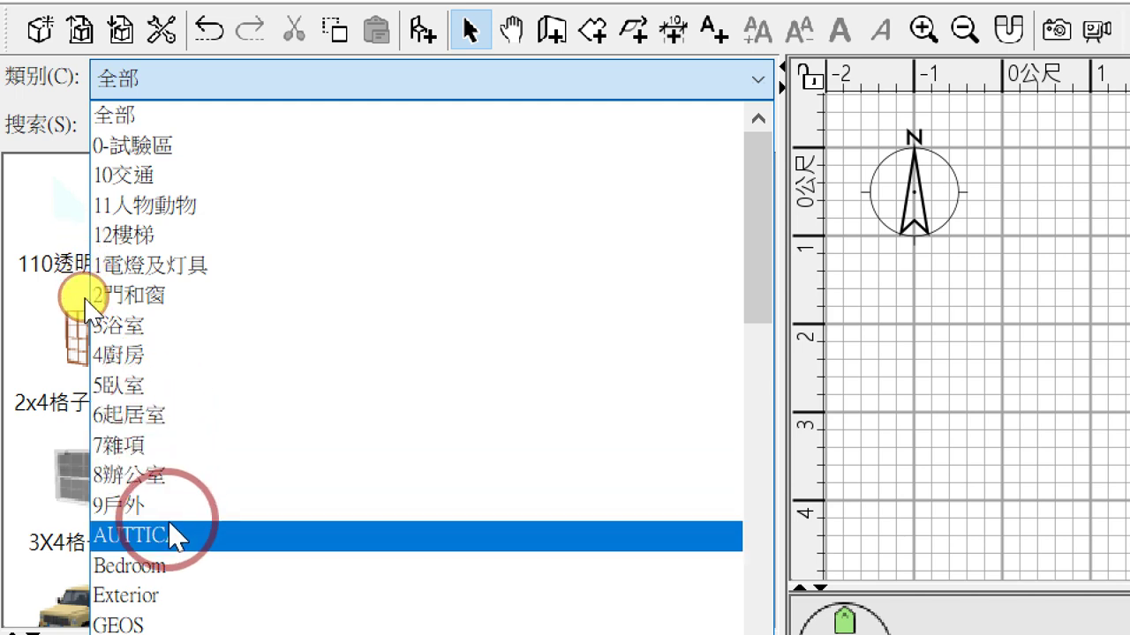
pyautogui.scroll(-7, 273, 441)
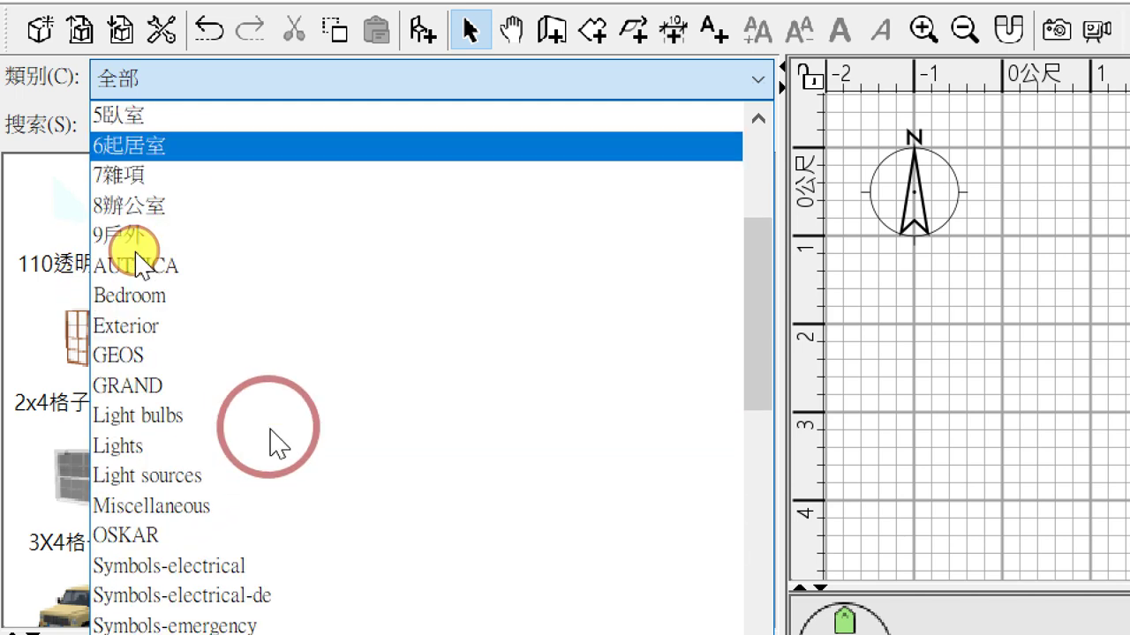
pyautogui.scroll(-5, 273, 441)
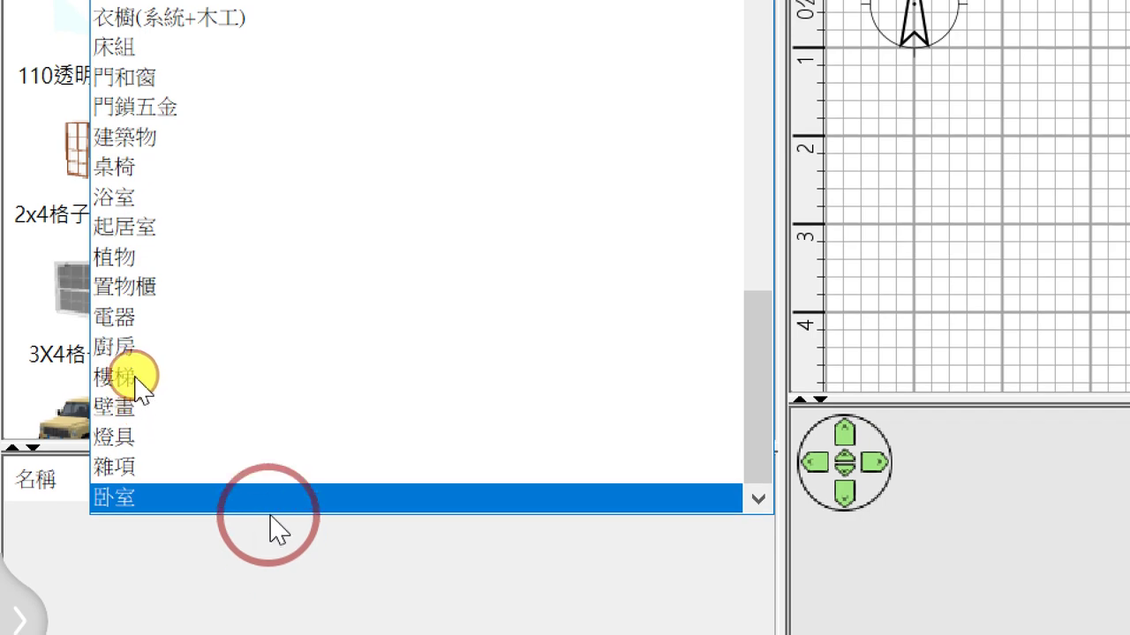
pyautogui.scroll(8, 263, 256)
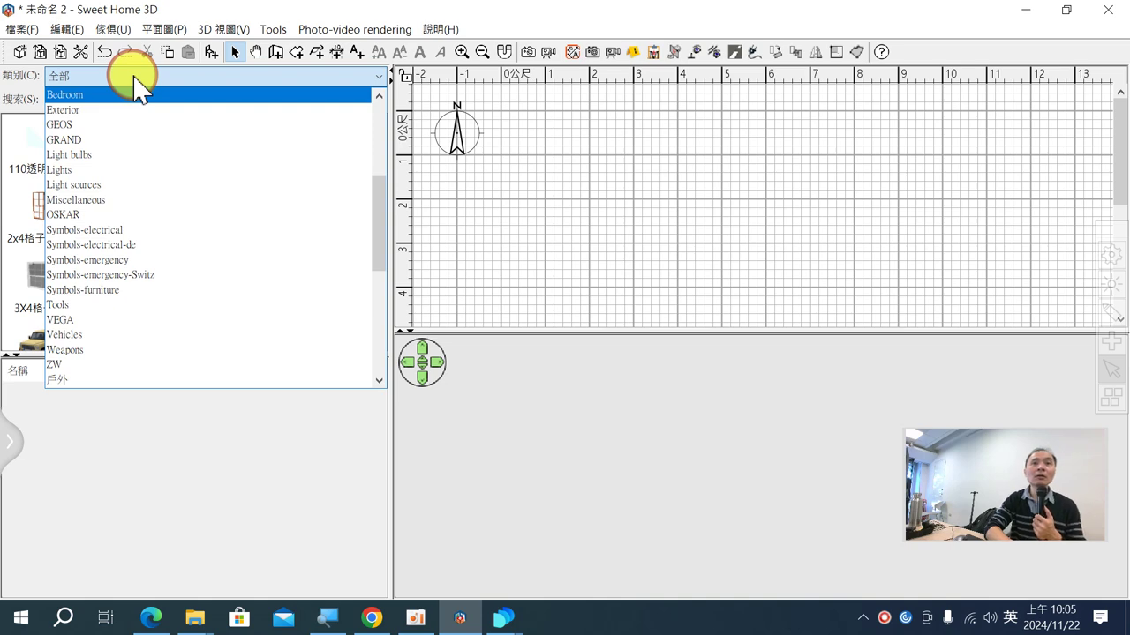
pyautogui.click(166, 25)
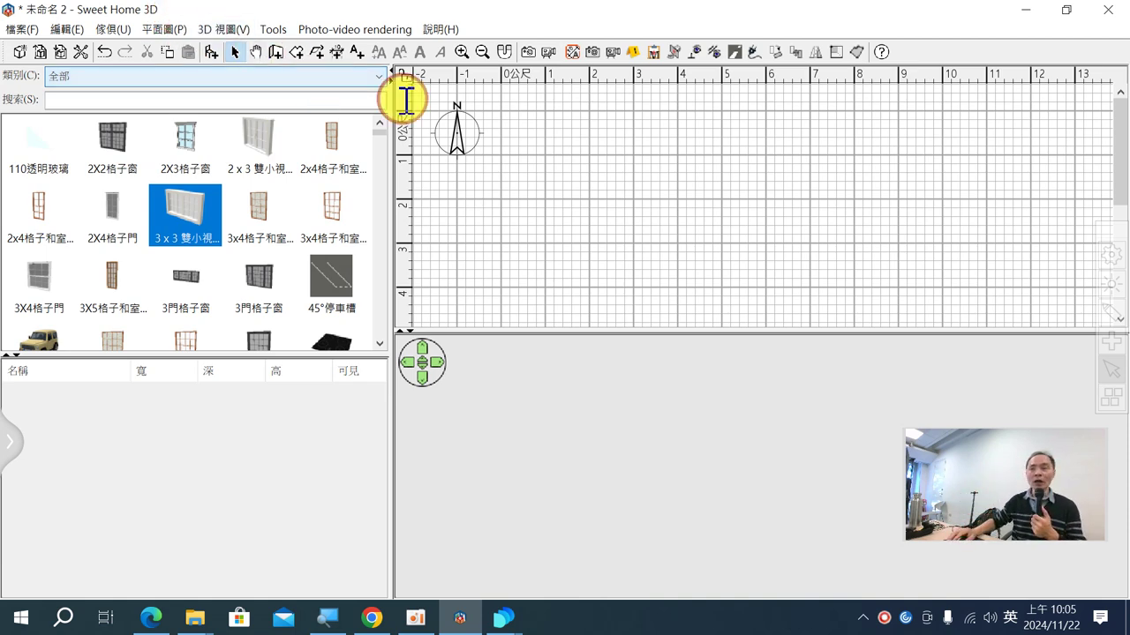
pyautogui.click(1105, 311)
pyautogui.moveTo(808, 196); pyautogui.dragTo(863, 236)
pyautogui.moveTo(889, 196); pyautogui.dragTo(885, 240)
pyautogui.moveTo(895, 177)
pyautogui.mouseDown()
pyautogui.moveTo(944, 227)
pyautogui.moveTo(882, 235)
pyautogui.mouseUp()
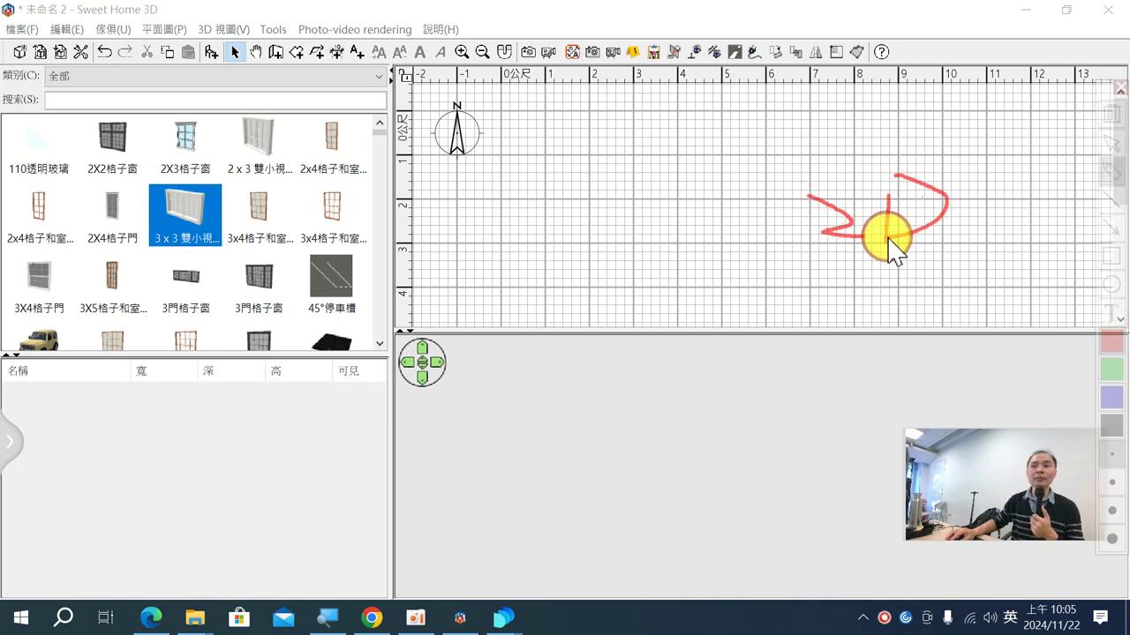
pyautogui.moveTo(643, 262); pyautogui.dragTo(882, 282)
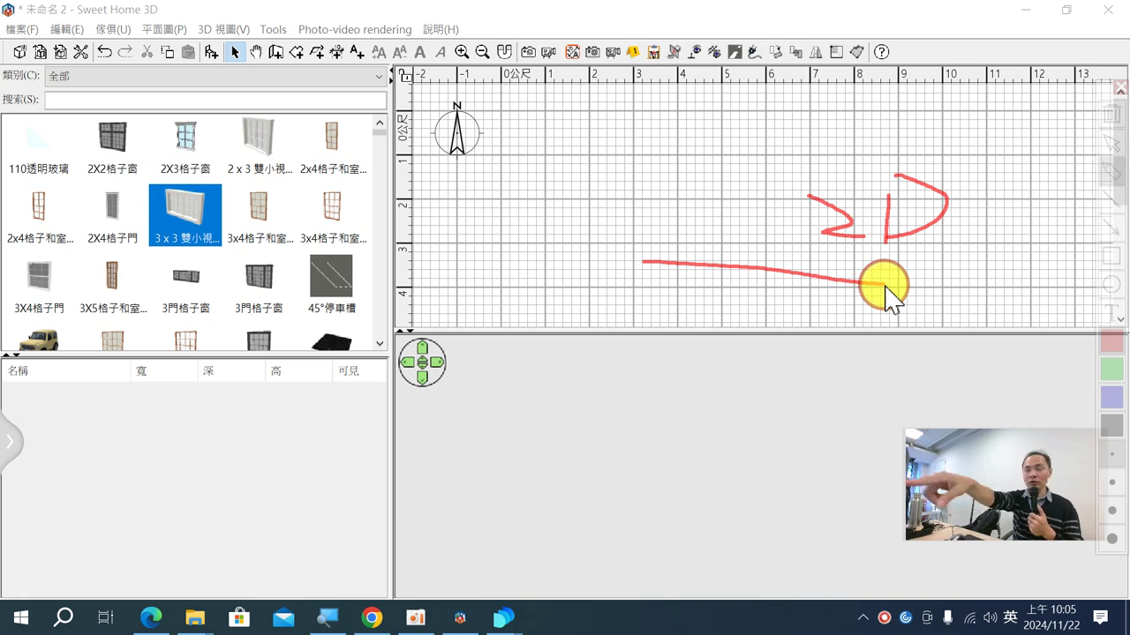
pyautogui.moveTo(549, 367)
pyautogui.mouseDown()
pyautogui.moveTo(544, 458)
pyautogui.moveTo(706, 375)
pyautogui.moveTo(701, 517)
pyautogui.moveTo(515, 534)
pyautogui.moveTo(547, 419)
pyautogui.mouseUp()
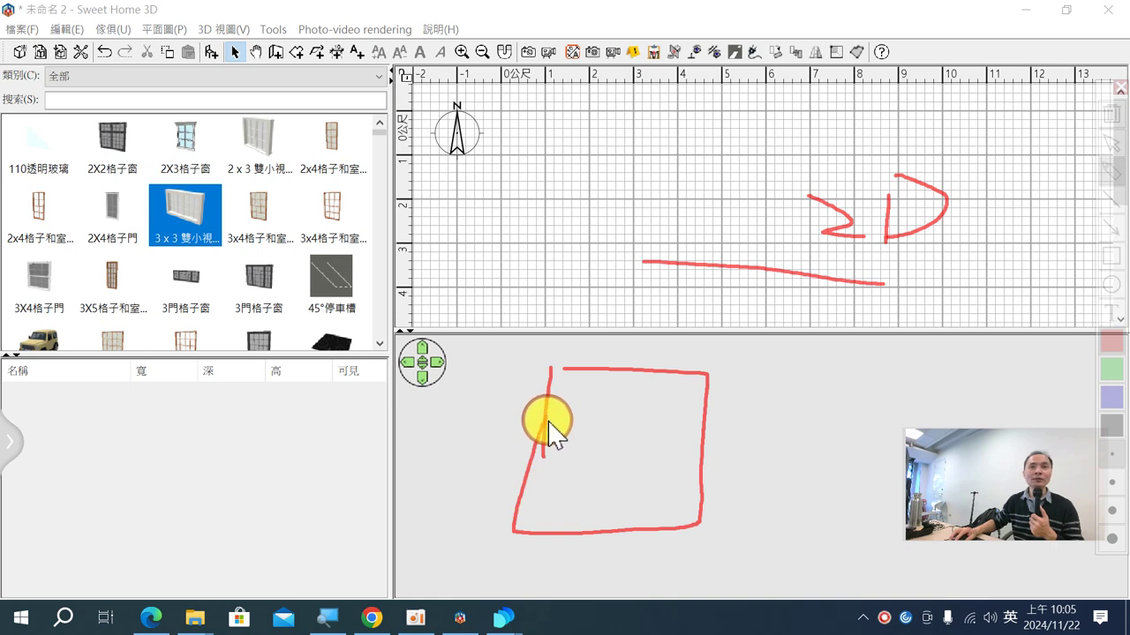
pyautogui.press('Escape')
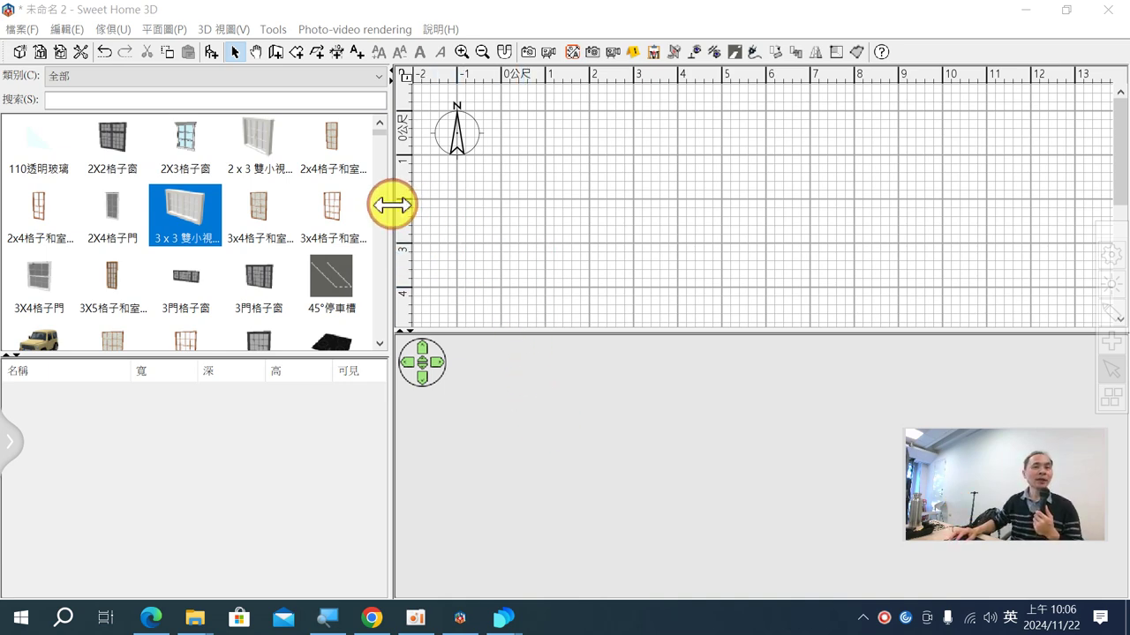
# - Switch to the Google Slides presentation in Chrome to review the 建立牆體 slide, and return to Sweet Home 3D
pyautogui.click(373, 617)
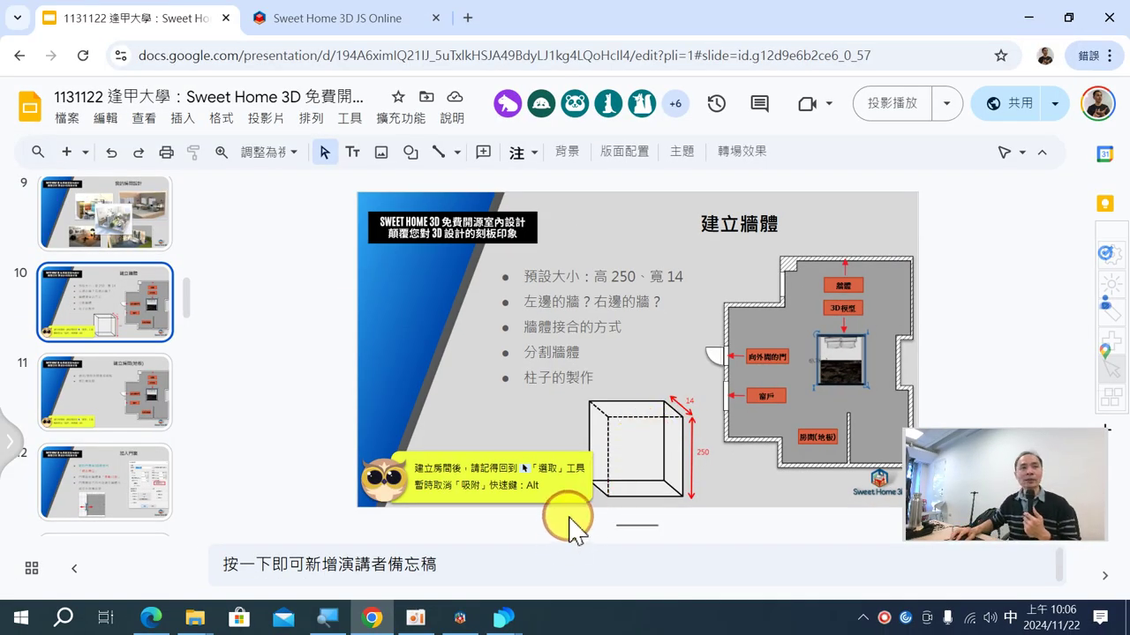
pyautogui.click(475, 606)
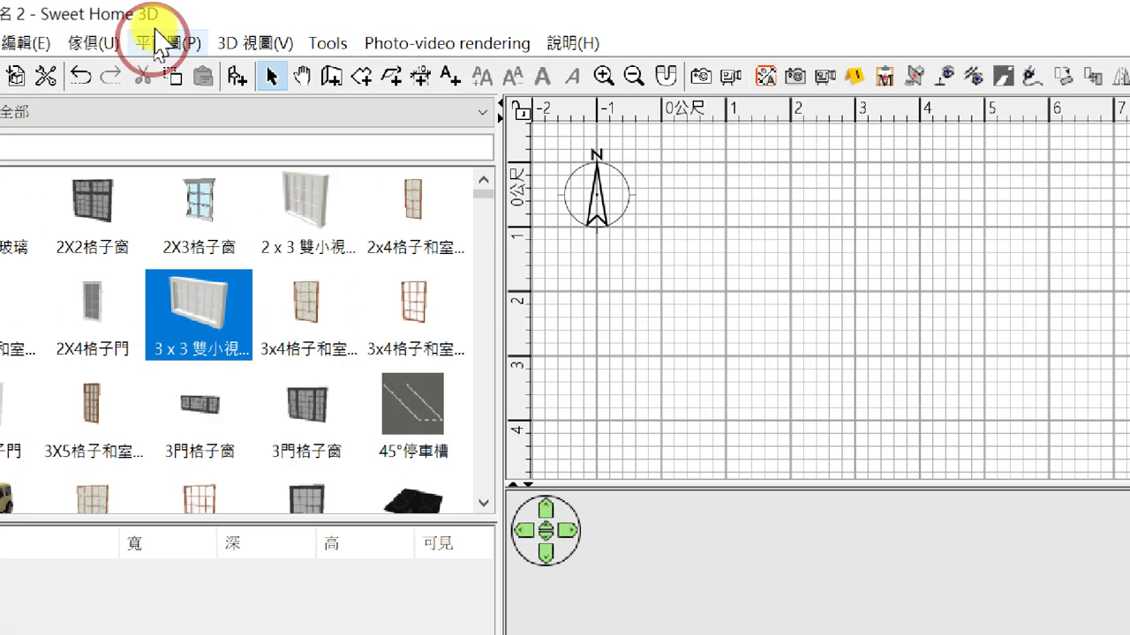
pyautogui.click(158, 30)
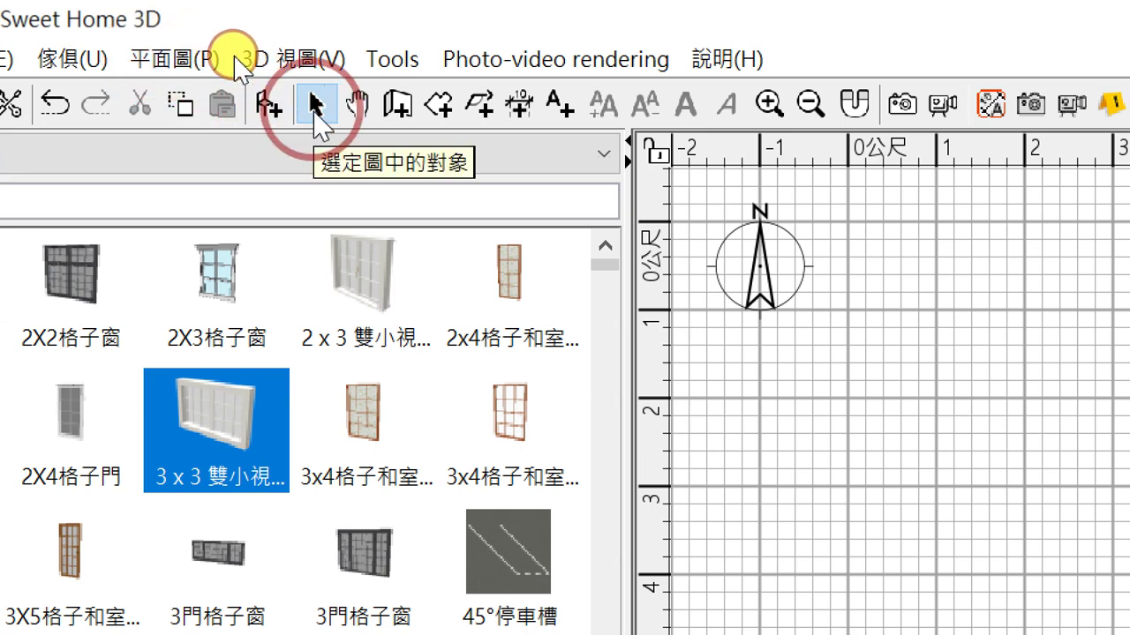
# - Read the drawing tips of the wall creation tool, leave them enabled for next time, and return to the selection tool
pyautogui.click(399, 105)
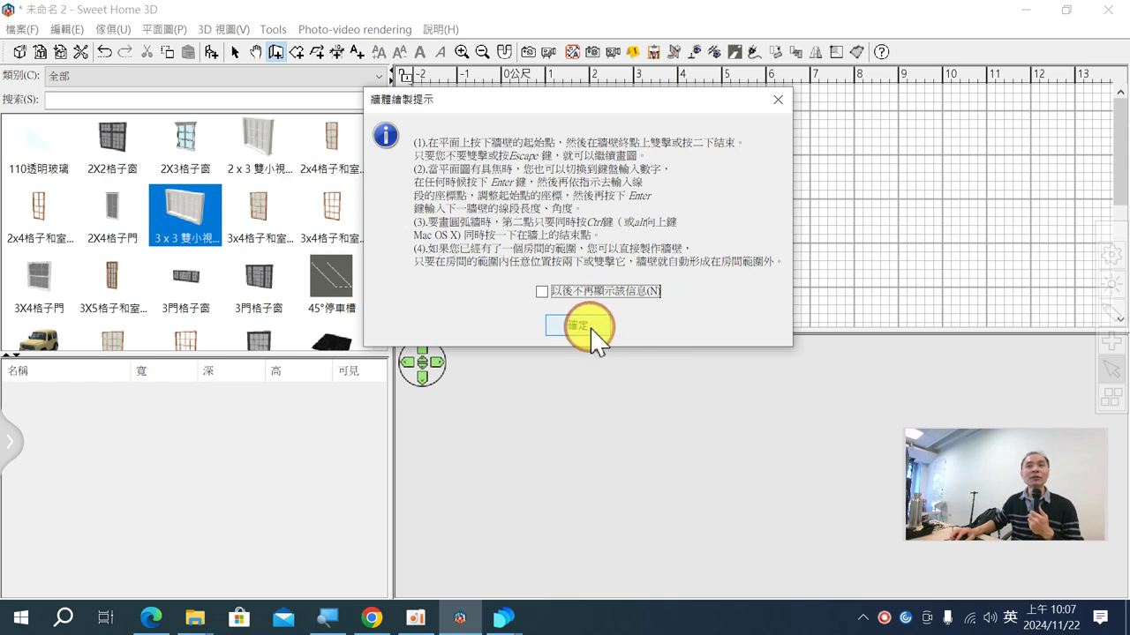
pyautogui.click(551, 219)
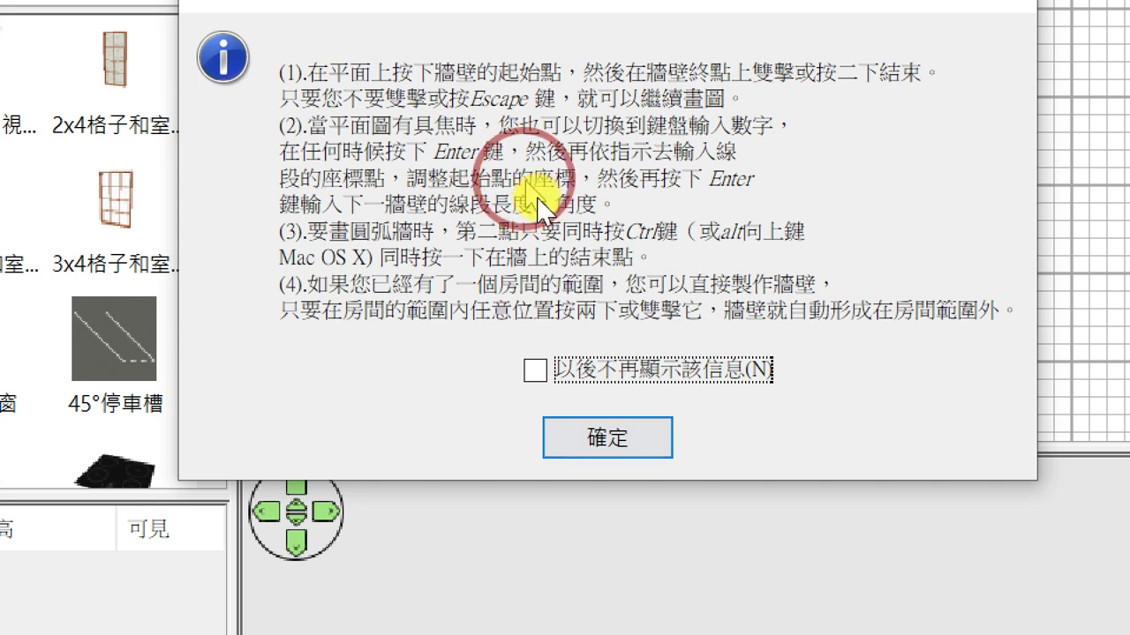
pyautogui.click(542, 378)
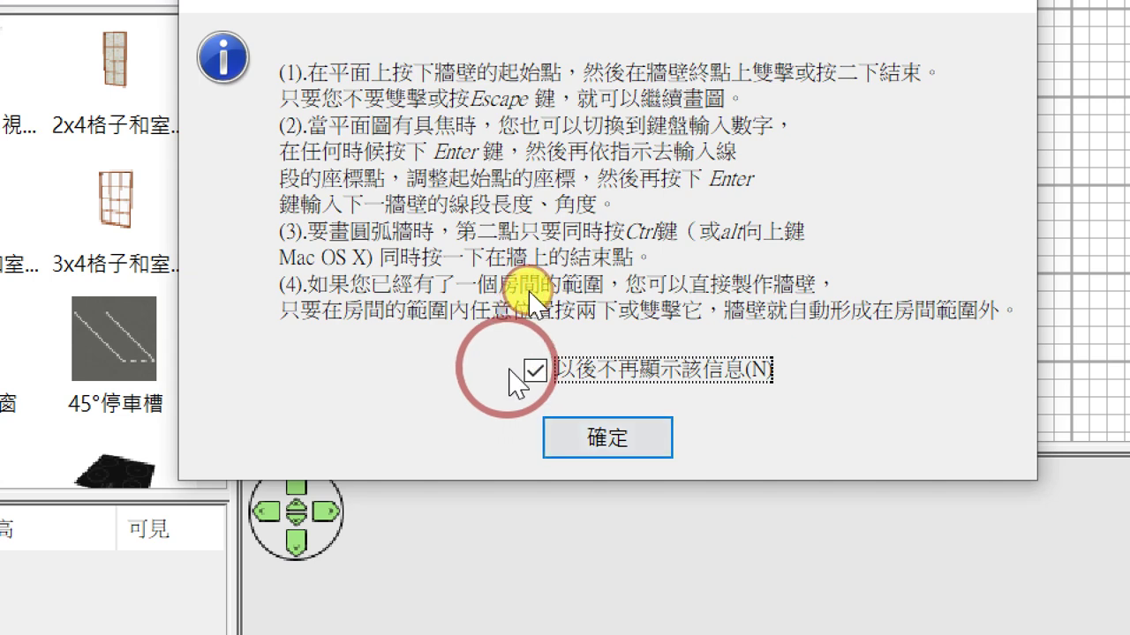
pyautogui.click(535, 370)
pyautogui.click(554, 438)
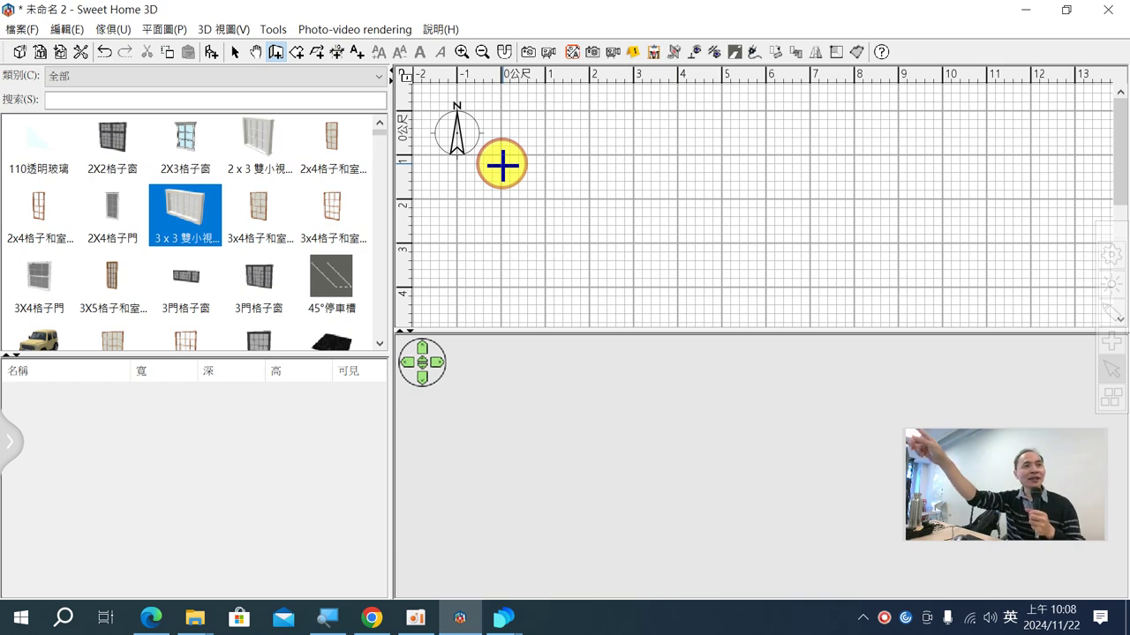
pyautogui.click(514, 110)
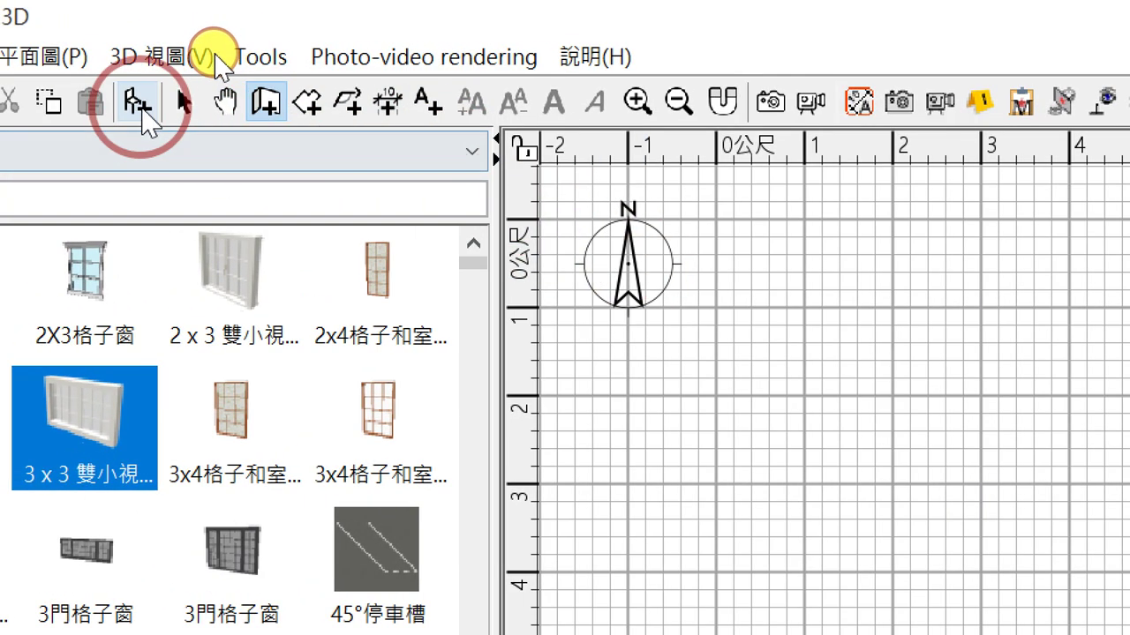
pyautogui.click(162, 103)
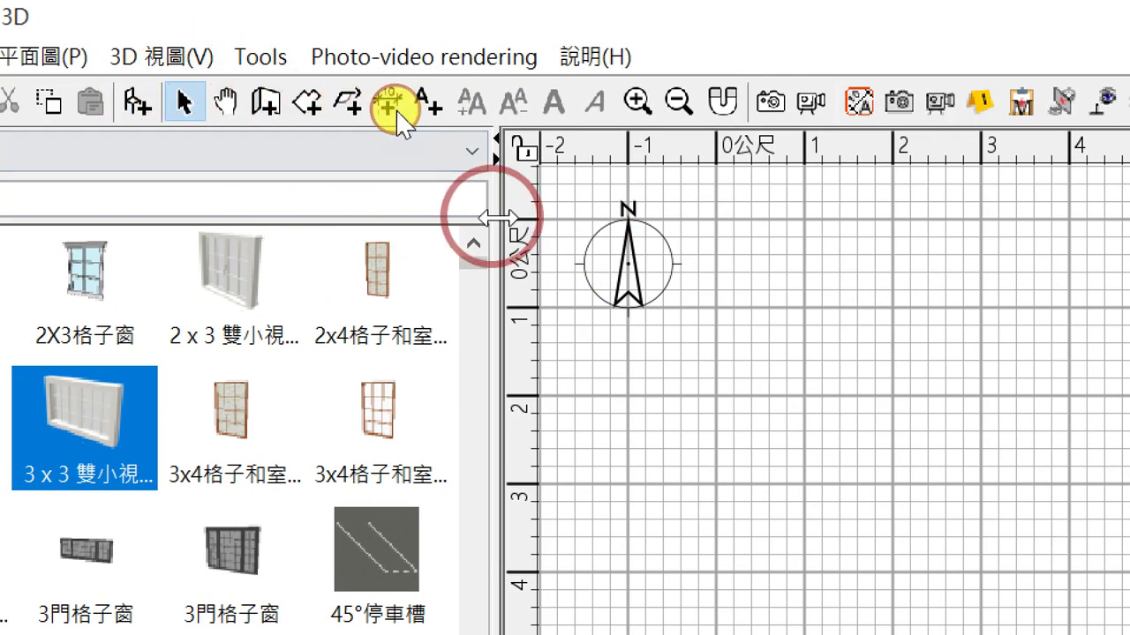
# - Examine the compass's dial and geographic location settings, and close them without saving
pyautogui.click(625, 263)
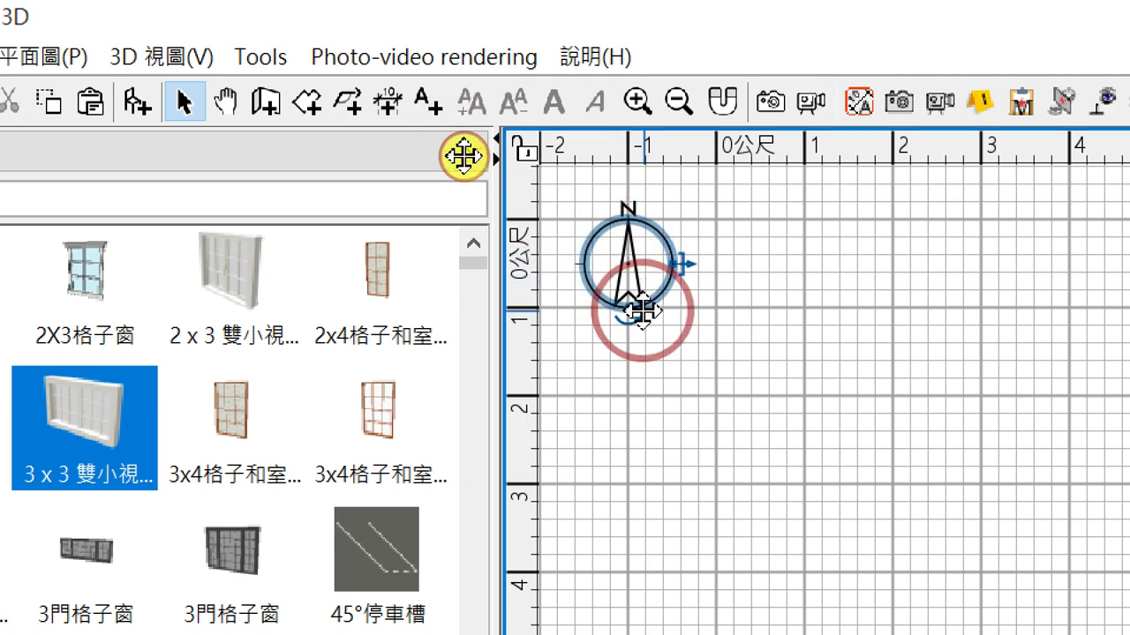
pyautogui.doubleClick(642, 310)
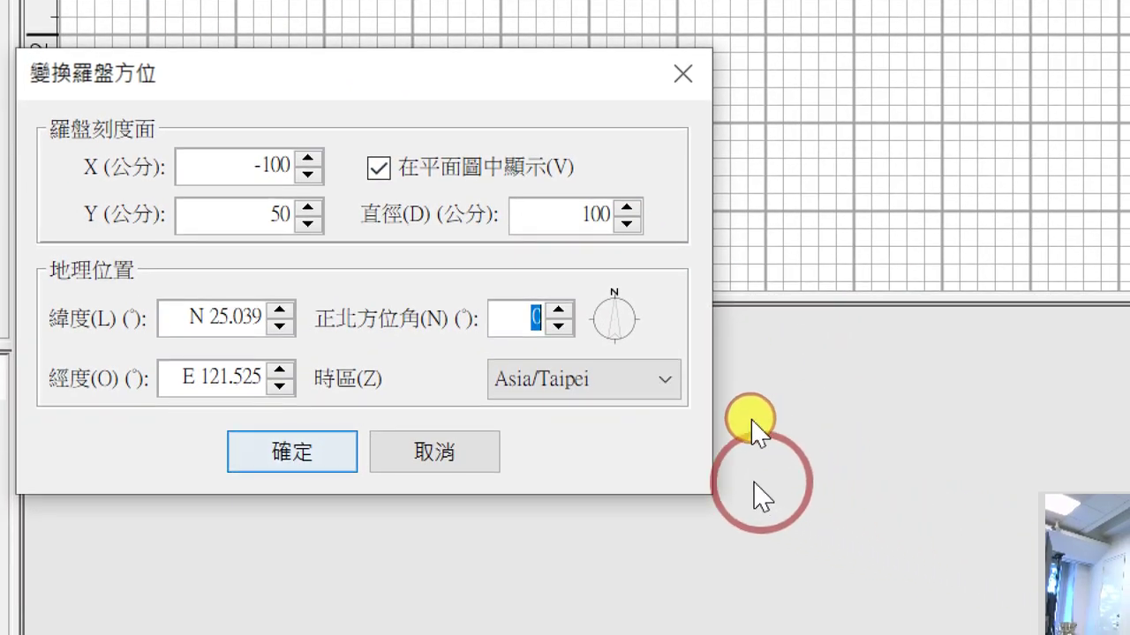
pyautogui.click(486, 387)
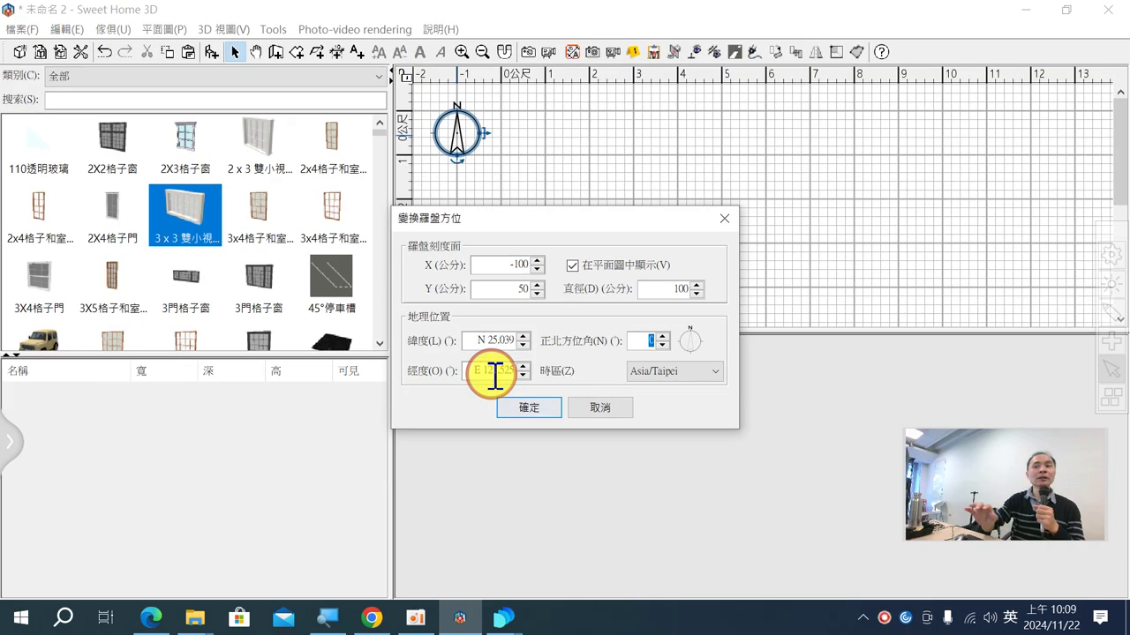
pyautogui.click(589, 407)
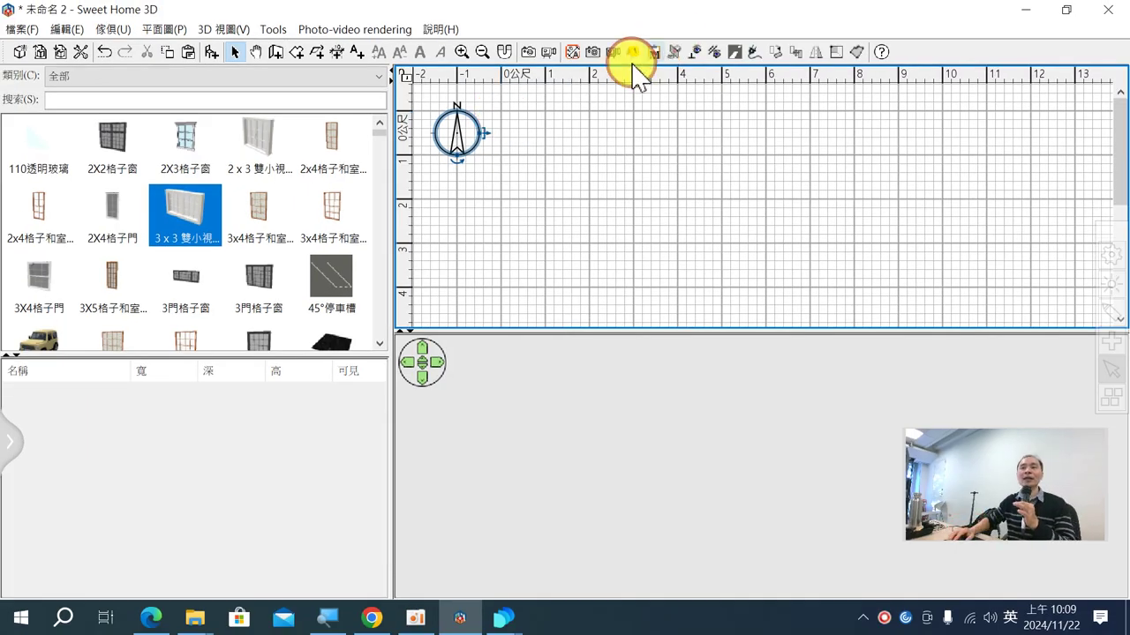
# - Draw a 600 cm horizontal wall from the plan's origin and a 400 cm wall at 90° down from its right end
pyautogui.click(273, 52)
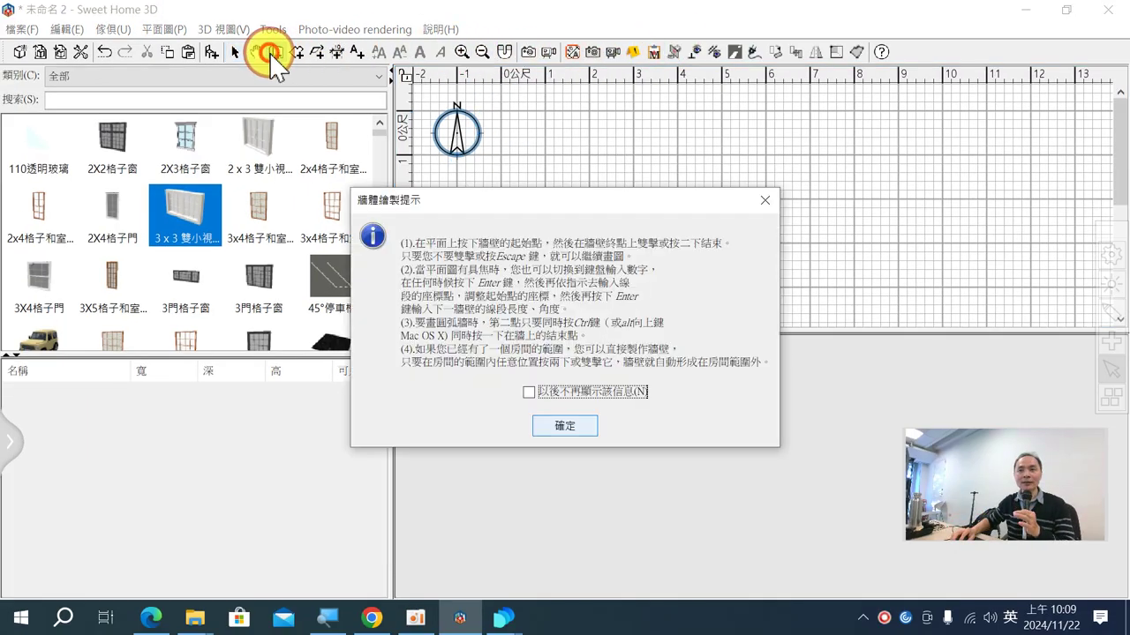
pyautogui.click(559, 423)
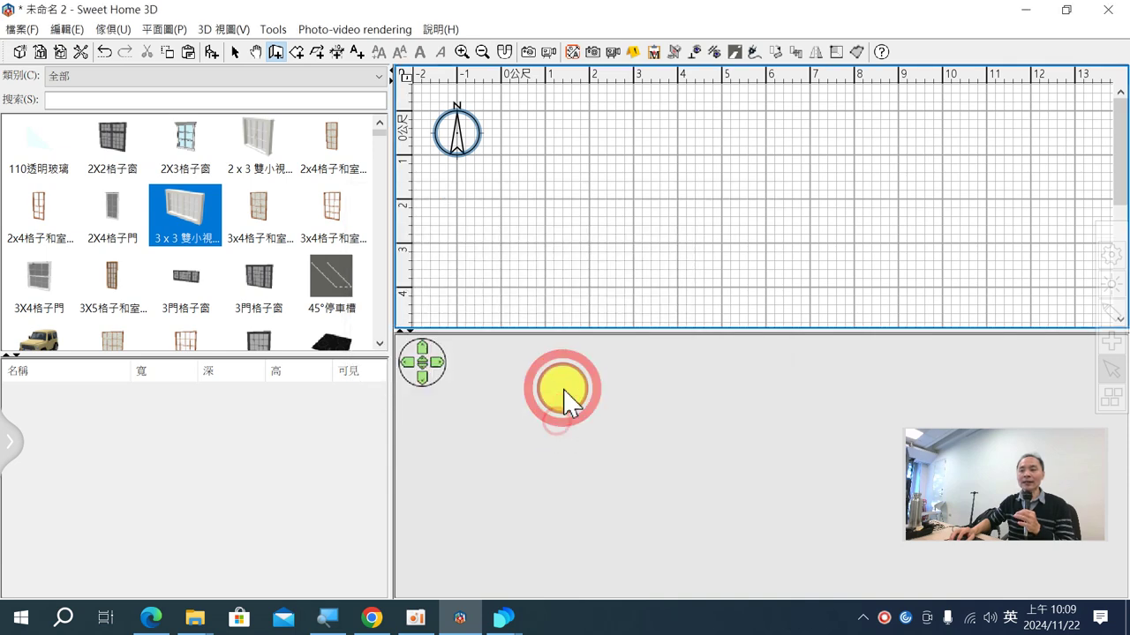
pyautogui.click(501, 109)
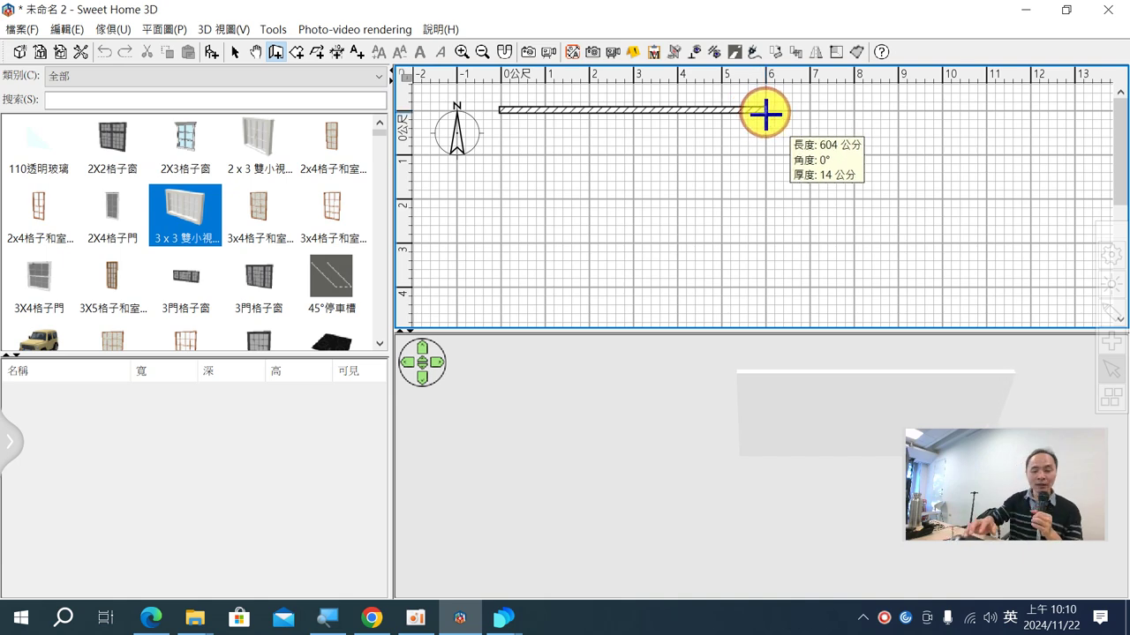
pyautogui.click(765, 113)
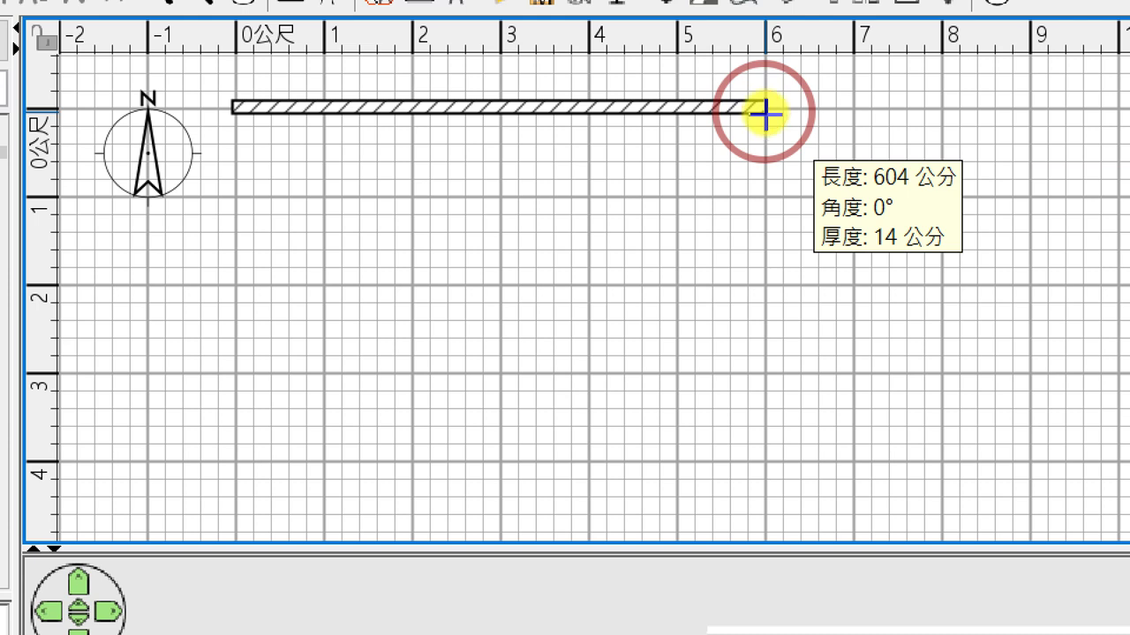
pyautogui.press('Return')
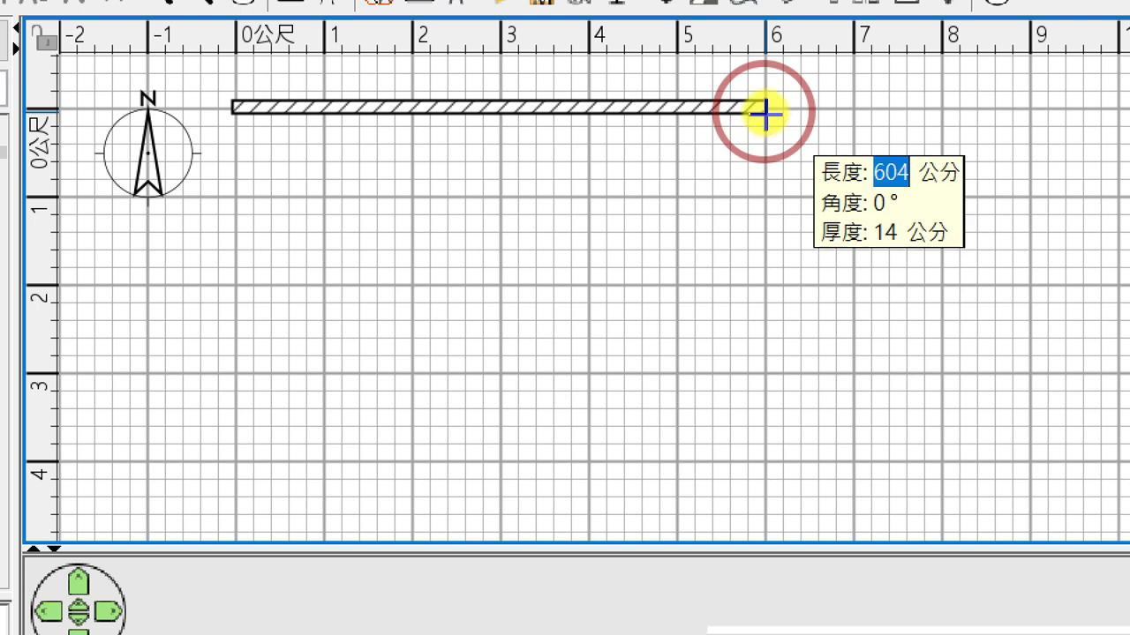
pyautogui.write('600')
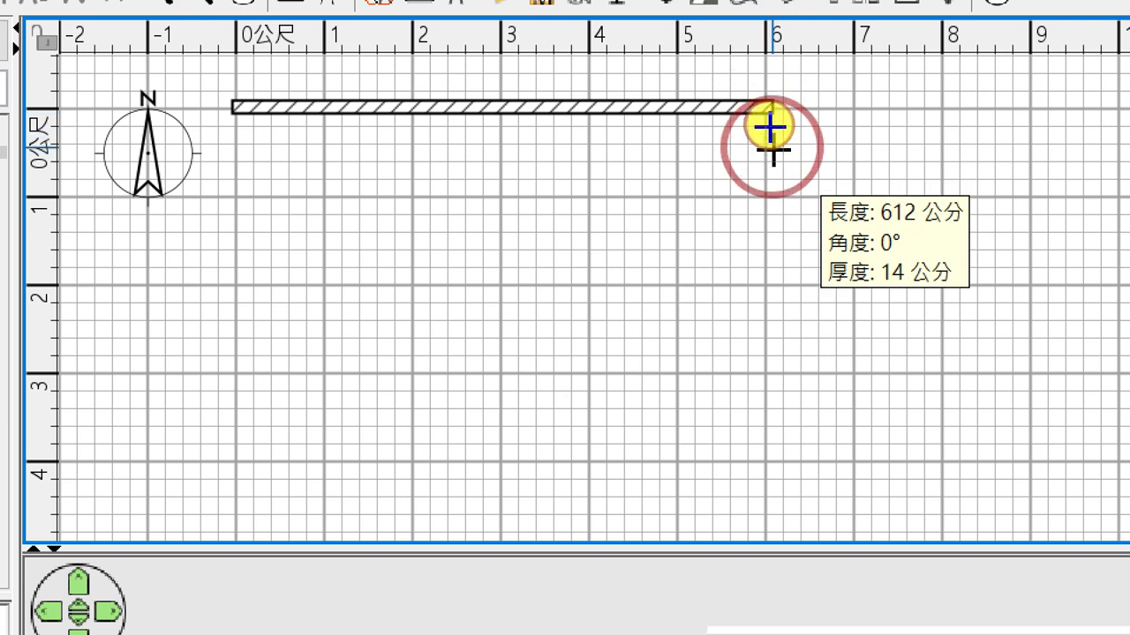
pyautogui.press('Return')
pyautogui.write('600')
pyautogui.press('Return')
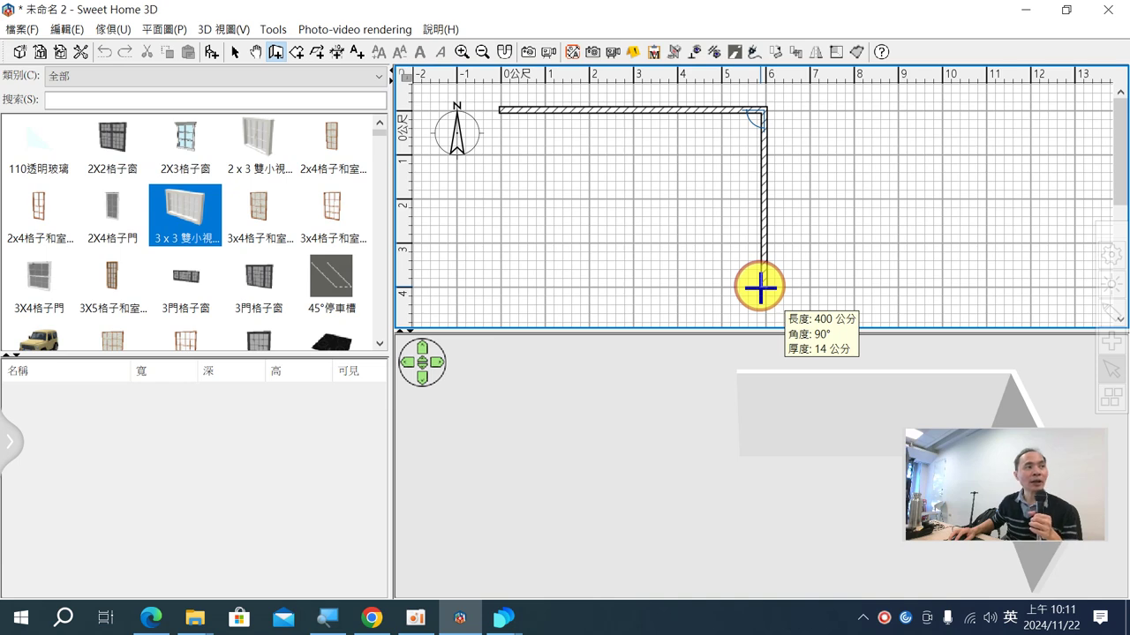
pyautogui.doubleClick(759, 287)
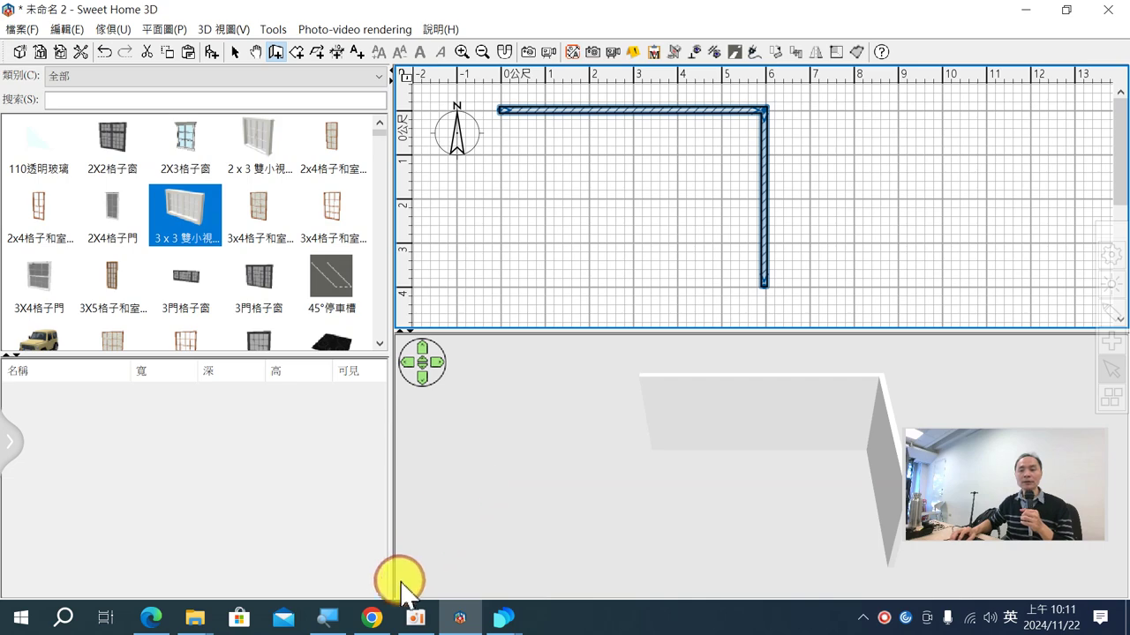
# - Check the 建立牆體 slide in Chrome, and return to Sweet Home 3D with the selection tool active and both walls deselected
pyautogui.click(372, 618)
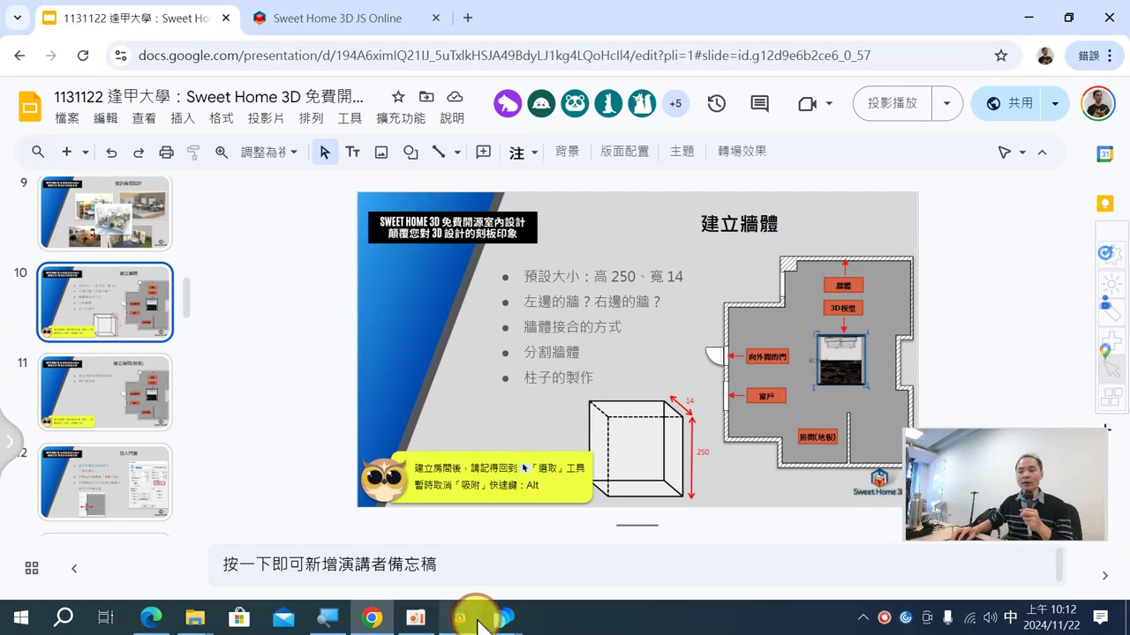
pyautogui.click(477, 623)
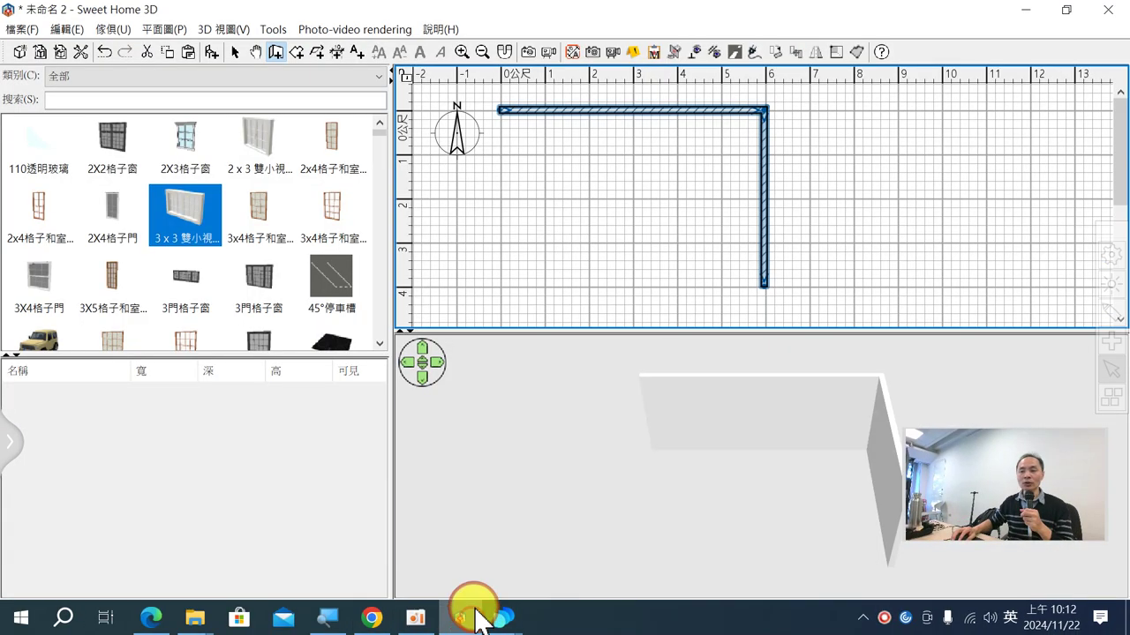
pyautogui.click(235, 53)
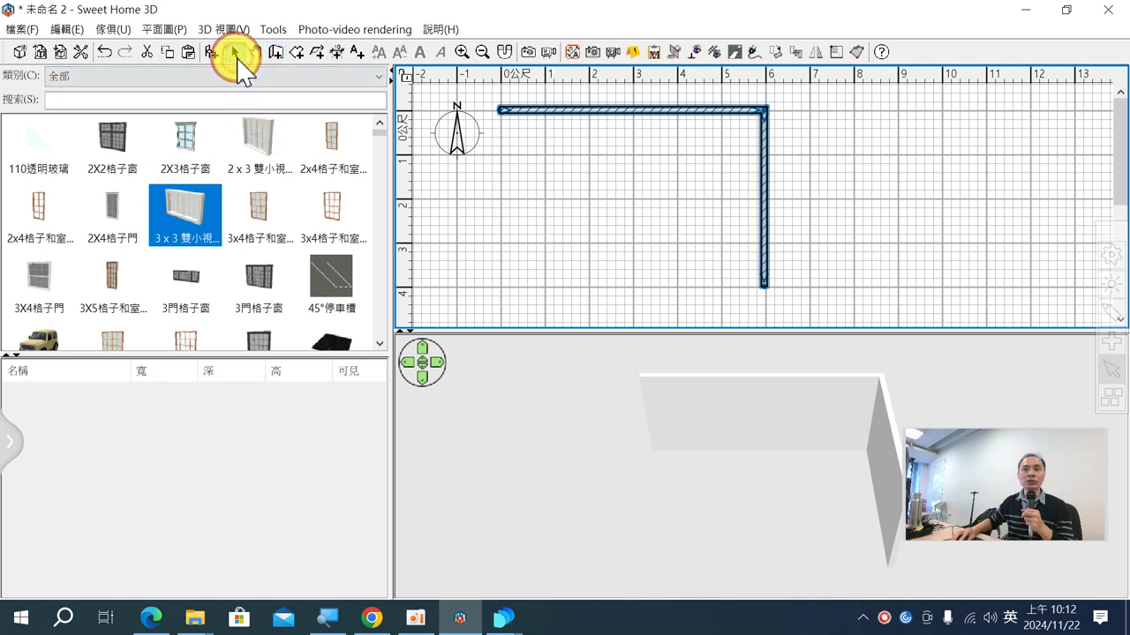
pyautogui.click(632, 196)
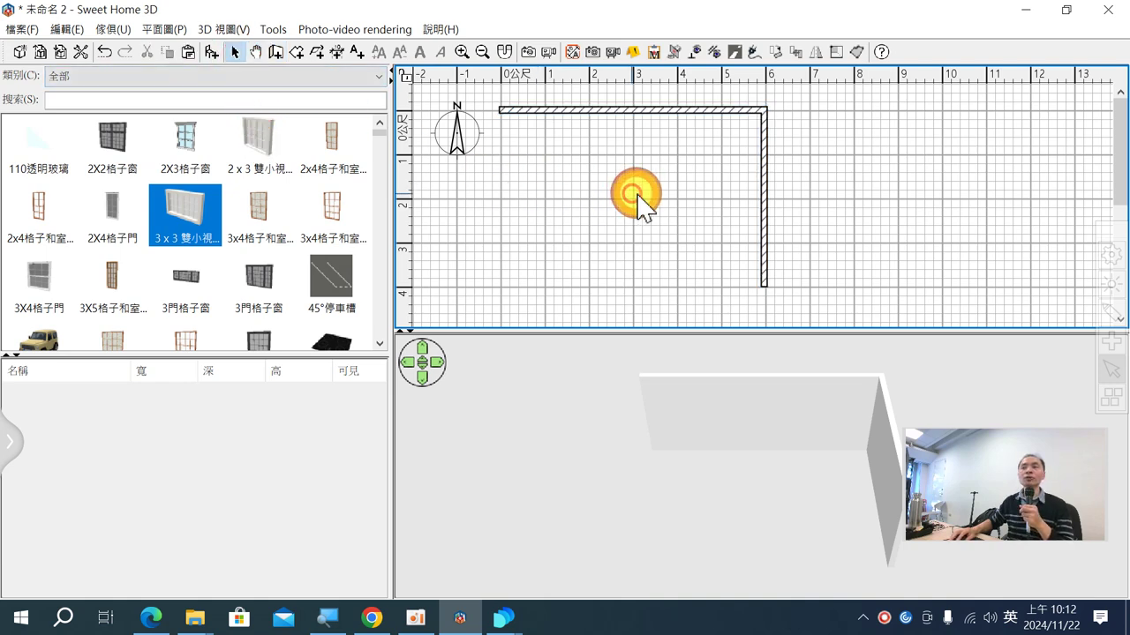
# - Try moving the vertical wall to the right, and undo the move
pyautogui.click(763, 176)
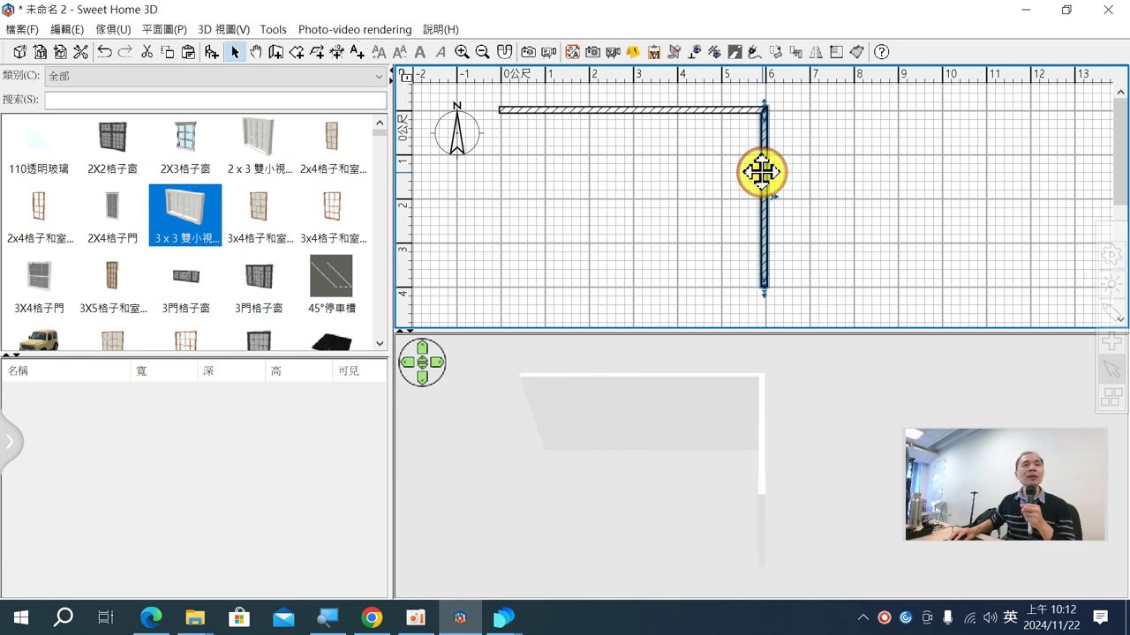
pyautogui.moveTo(761, 172); pyautogui.dragTo(788, 171)
pyautogui.hotkey('ctrl', 'z')
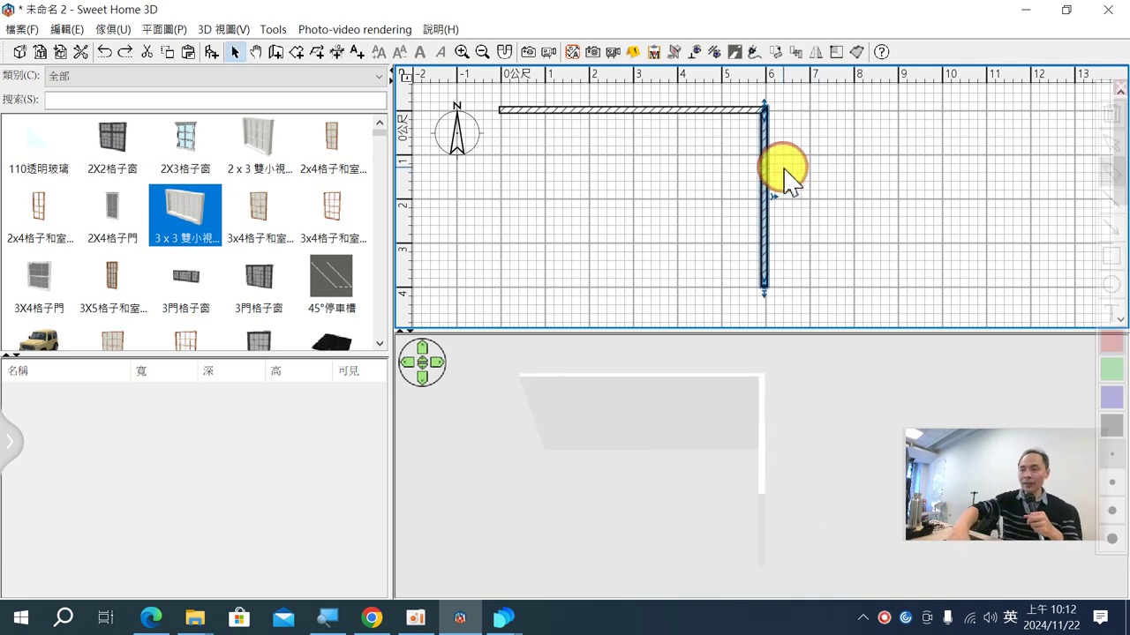
pyautogui.click(752, 118)
pyautogui.moveTo(752, 117)
pyautogui.mouseDown()
pyautogui.moveTo(789, 116)
pyautogui.moveTo(767, 97)
pyautogui.mouseUp()
pyautogui.moveTo(776, 296)
pyautogui.mouseDown()
pyautogui.moveTo(719, 285)
pyautogui.moveTo(777, 277)
pyautogui.mouseUp()
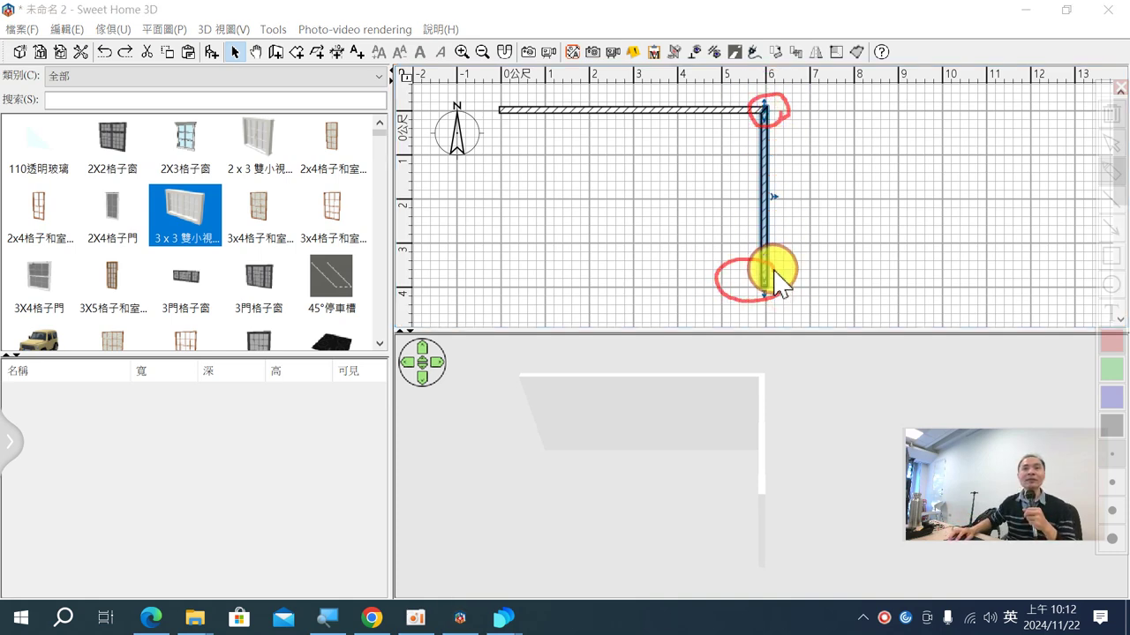
pyautogui.press('Escape')
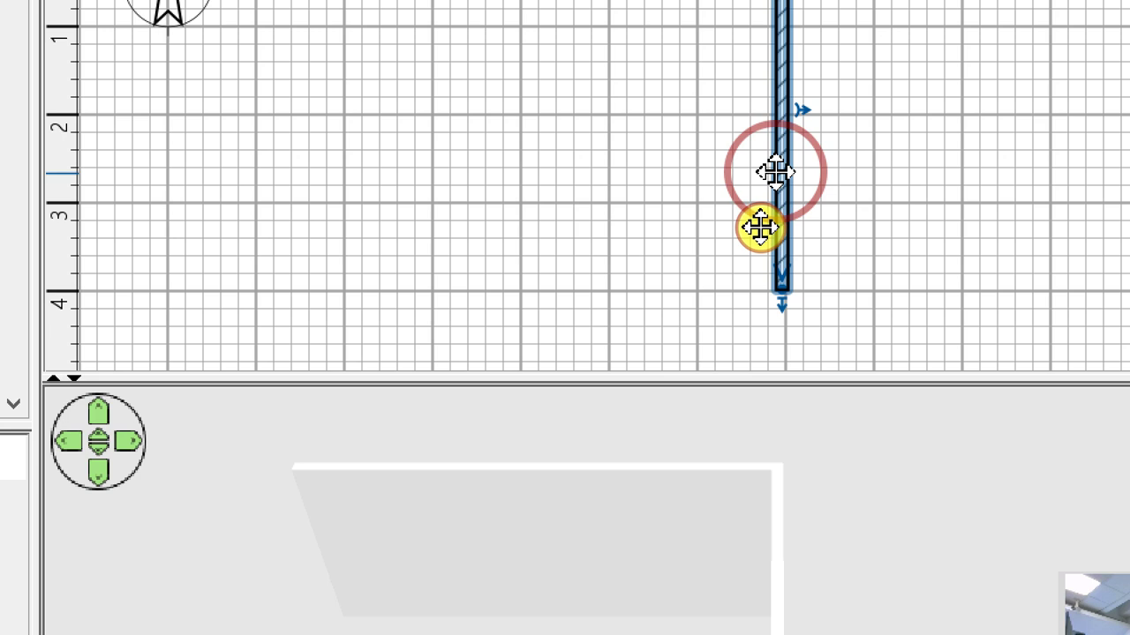
# - Try shortening the vertical wall by moving its lower end up, and undo the change
pyautogui.click(797, 240)
pyautogui.moveTo(776, 289); pyautogui.dragTo(743, 264)
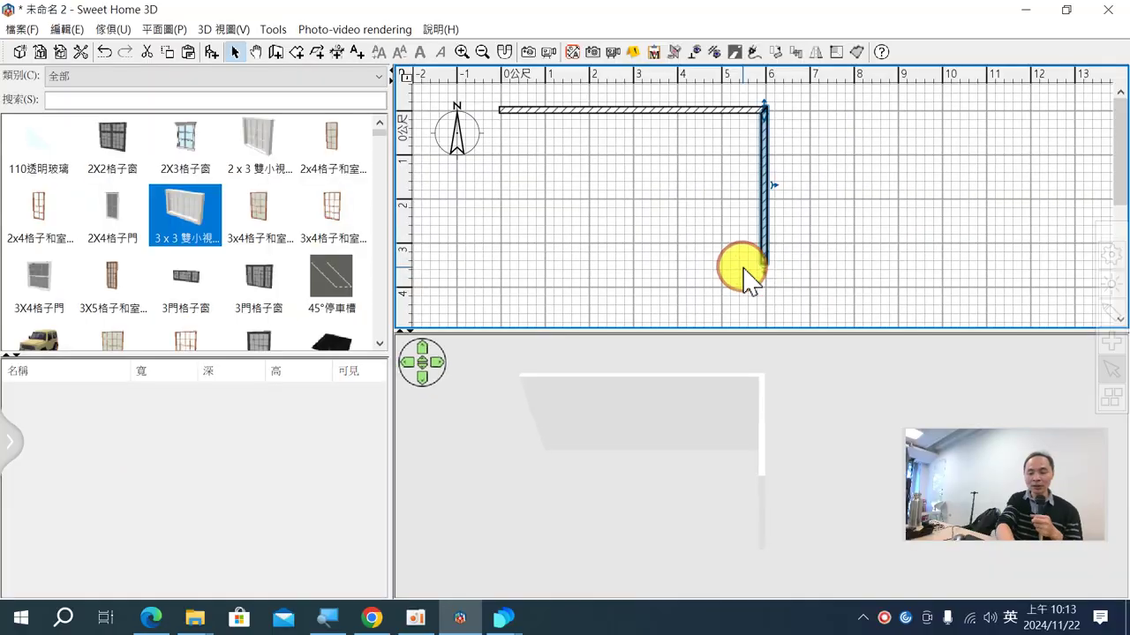
pyautogui.hotkey('ctrl', 'z')
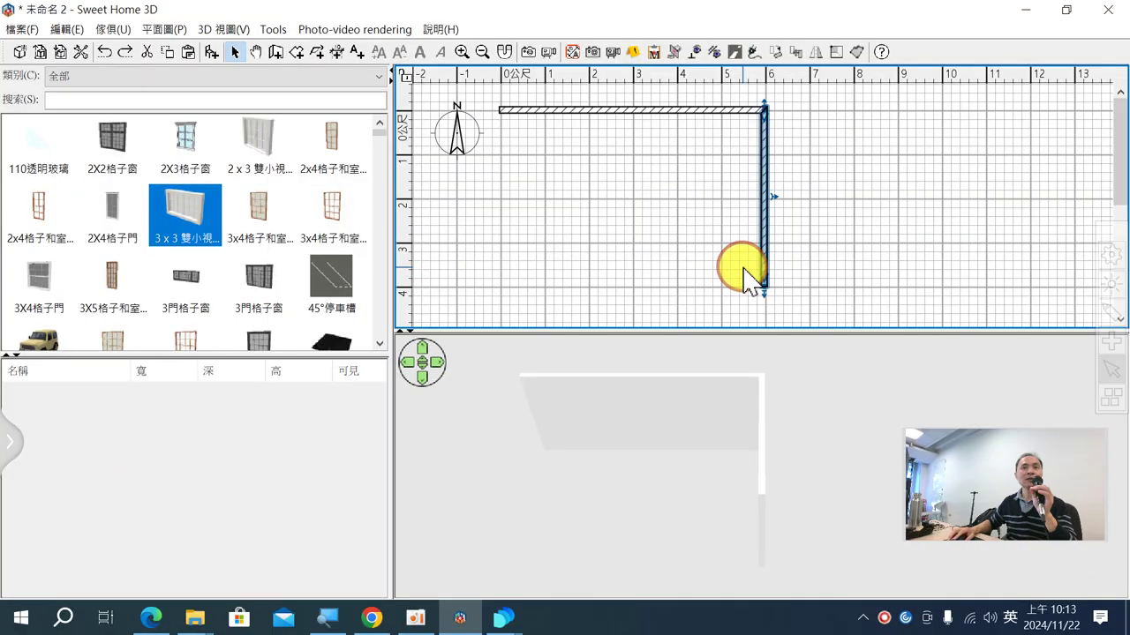
pyautogui.click(1109, 313)
pyautogui.moveTo(764, 240)
pyautogui.mouseDown()
pyautogui.moveTo(731, 295)
pyautogui.moveTo(721, 273)
pyautogui.mouseUp()
pyautogui.moveTo(776, 240)
pyautogui.mouseDown()
pyautogui.moveTo(814, 307)
pyautogui.moveTo(797, 294)
pyautogui.mouseUp()
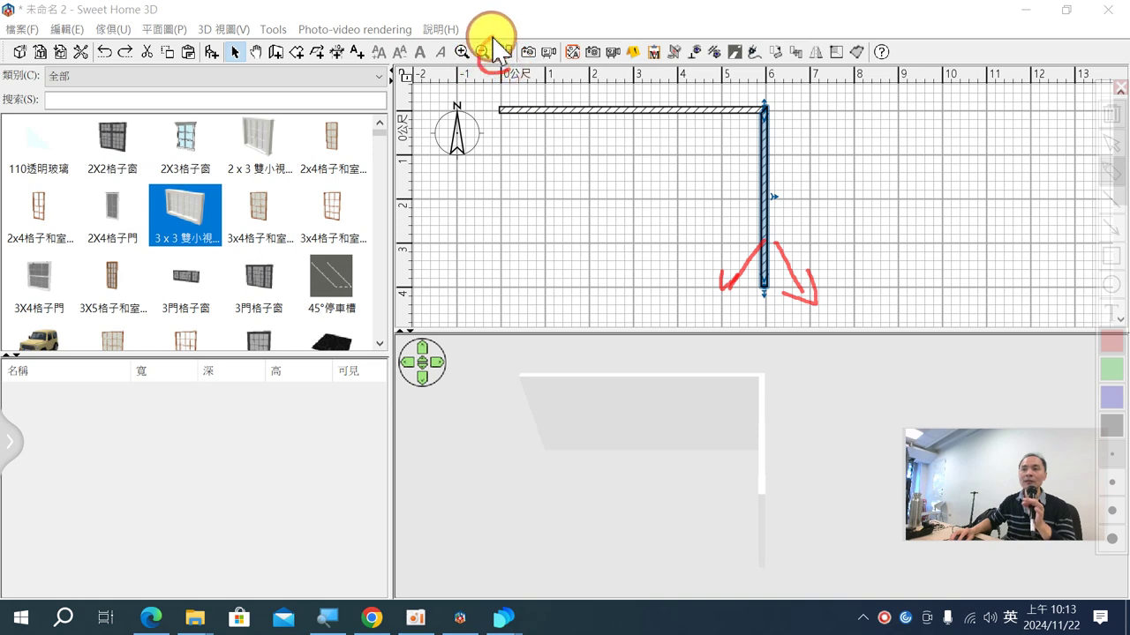
pyautogui.click(518, 74)
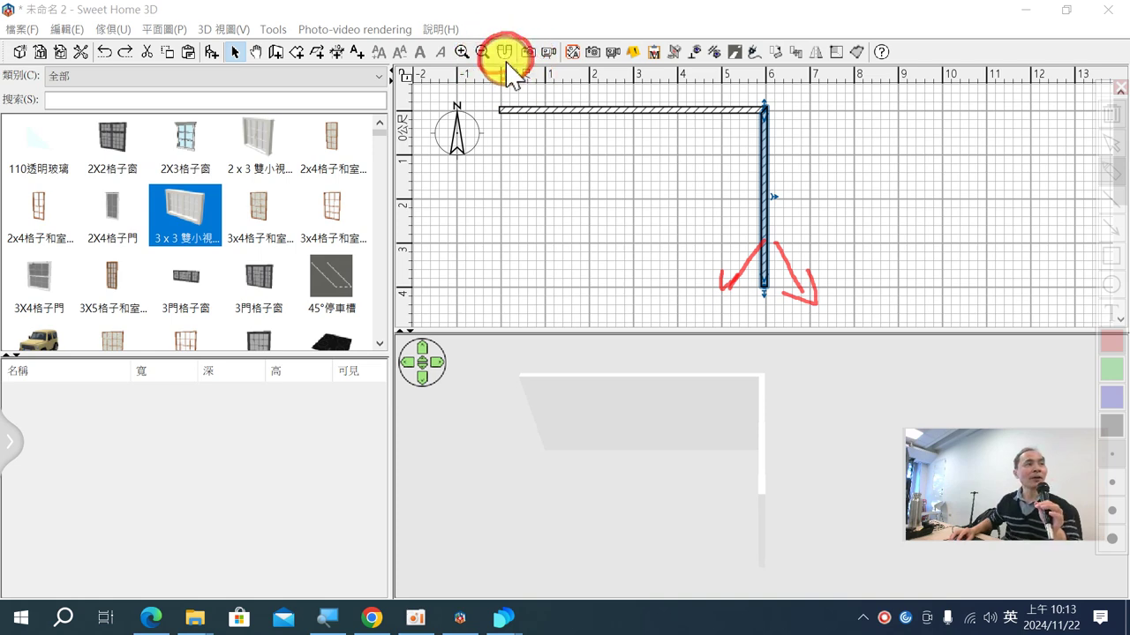
pyautogui.click(504, 53)
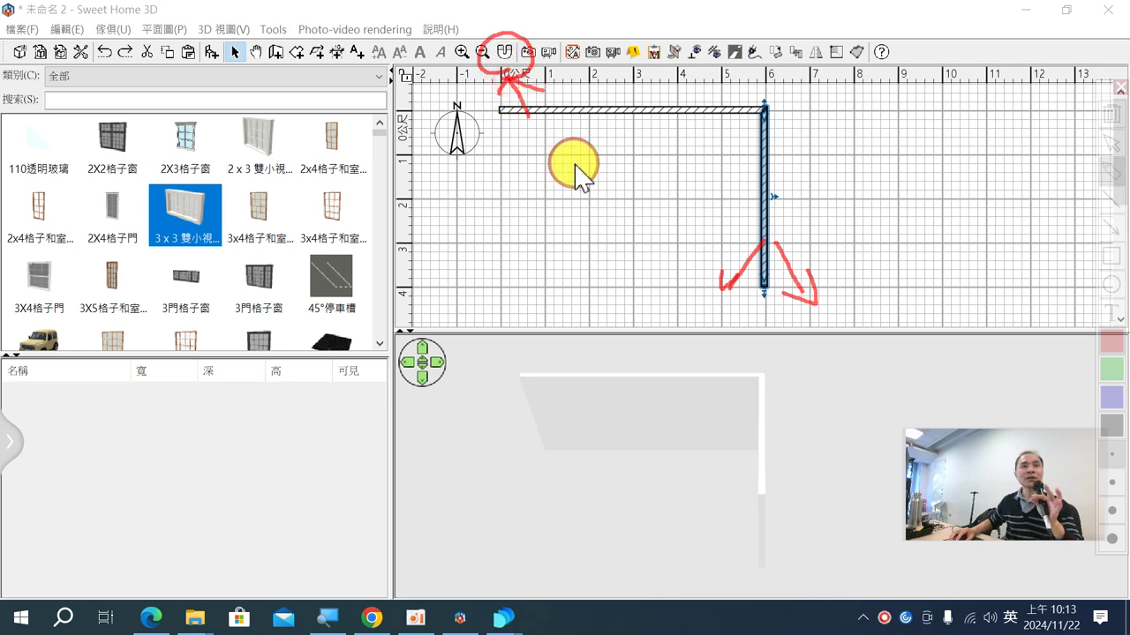
# - Read the note on temporarily turning off snapping on the 建立牆體 slide in Chrome, and return to Sweet Home 3D
pyautogui.click(372, 617)
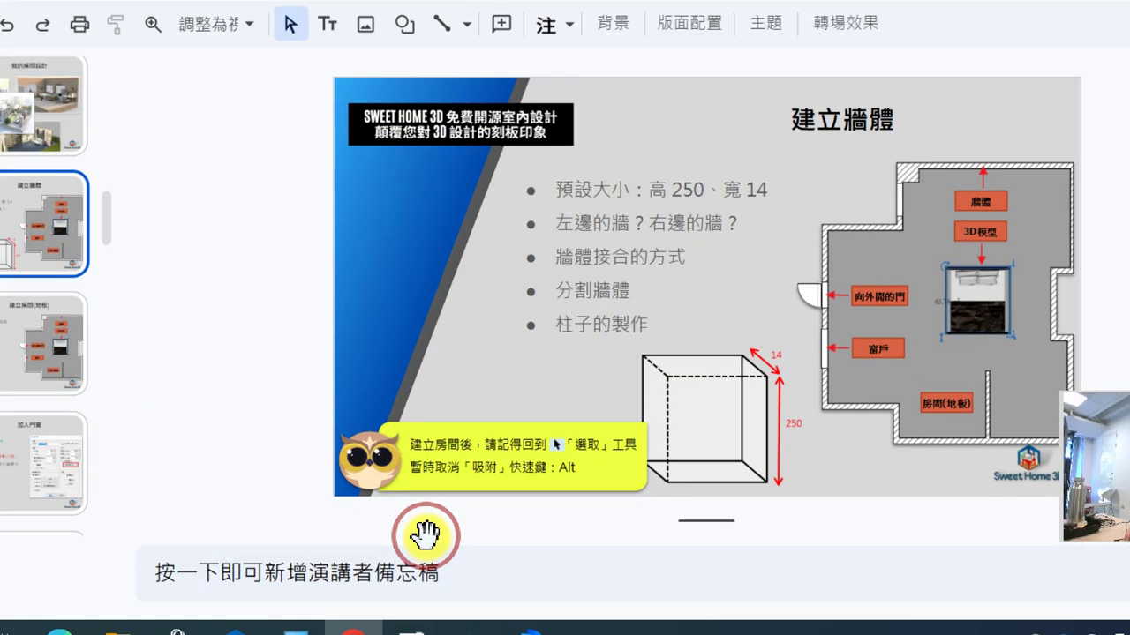
pyautogui.click(439, 528)
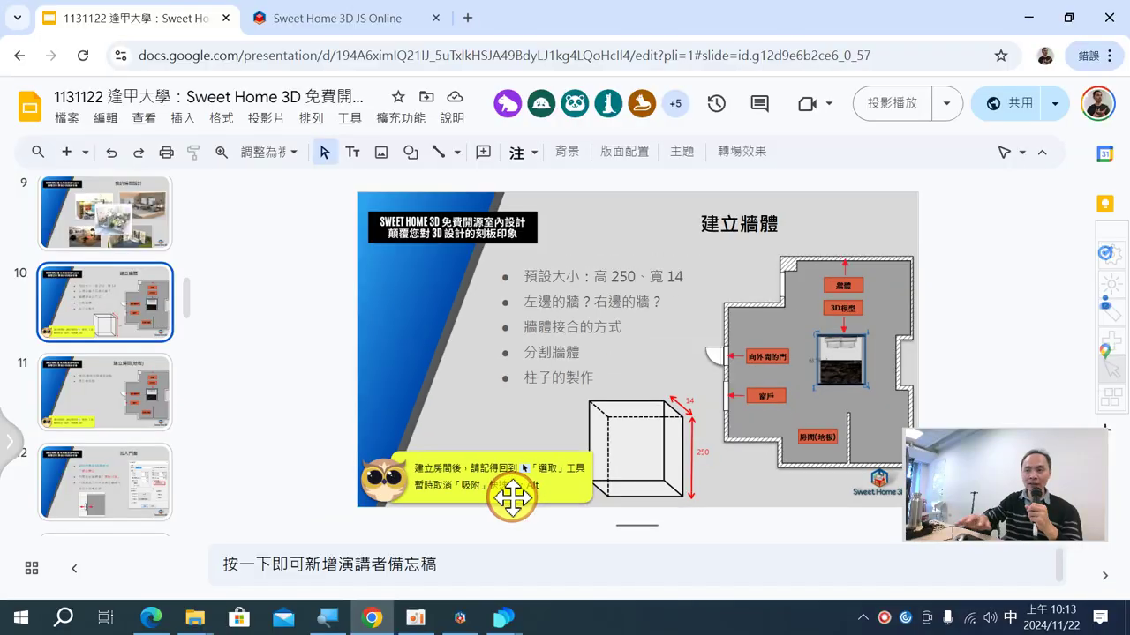
pyautogui.click(459, 616)
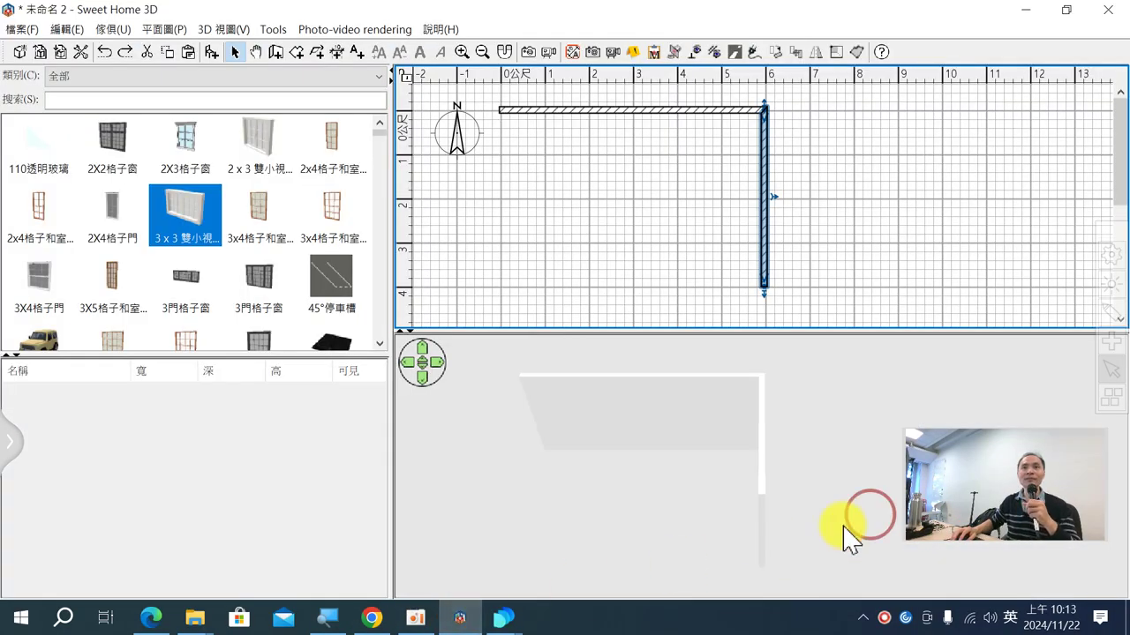
# - Try slanting the vertical wall by moving its lower end to the left with snapping temporarily off, and undo the change
pyautogui.press('alt')
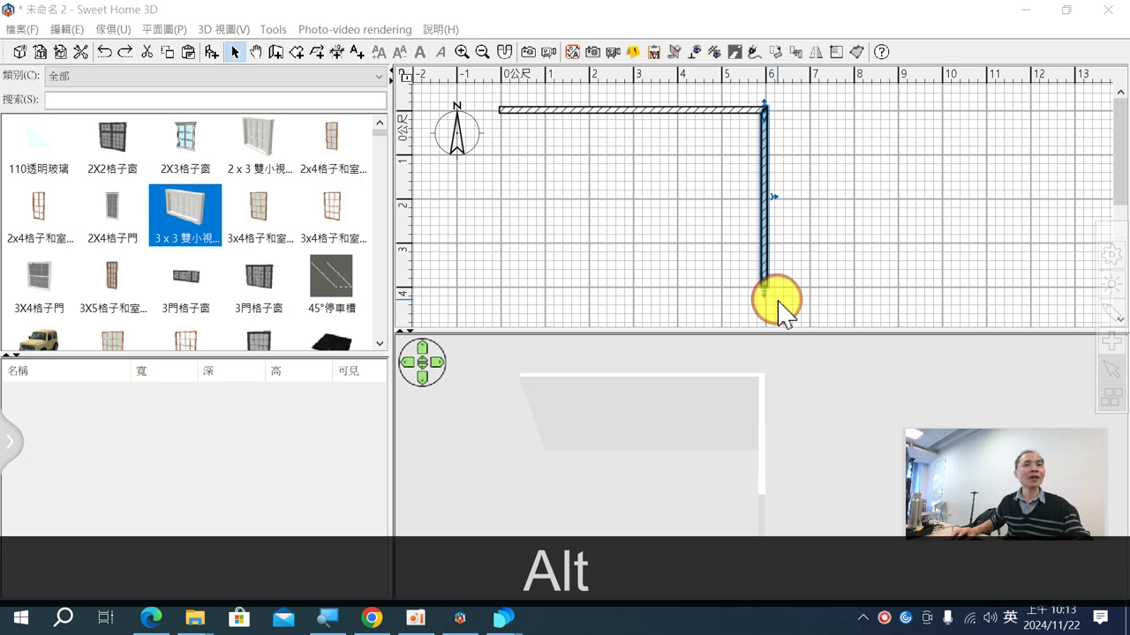
pyautogui.keyDown('alt'); pyautogui.moveTo(759, 284); pyautogui.dragTo(731, 285); pyautogui.keyUp('alt')
pyautogui.press('ctrl')
pyautogui.hotkey('ctrl', 'alt', 'z')
pyautogui.hotkey('ctrl', 'z')
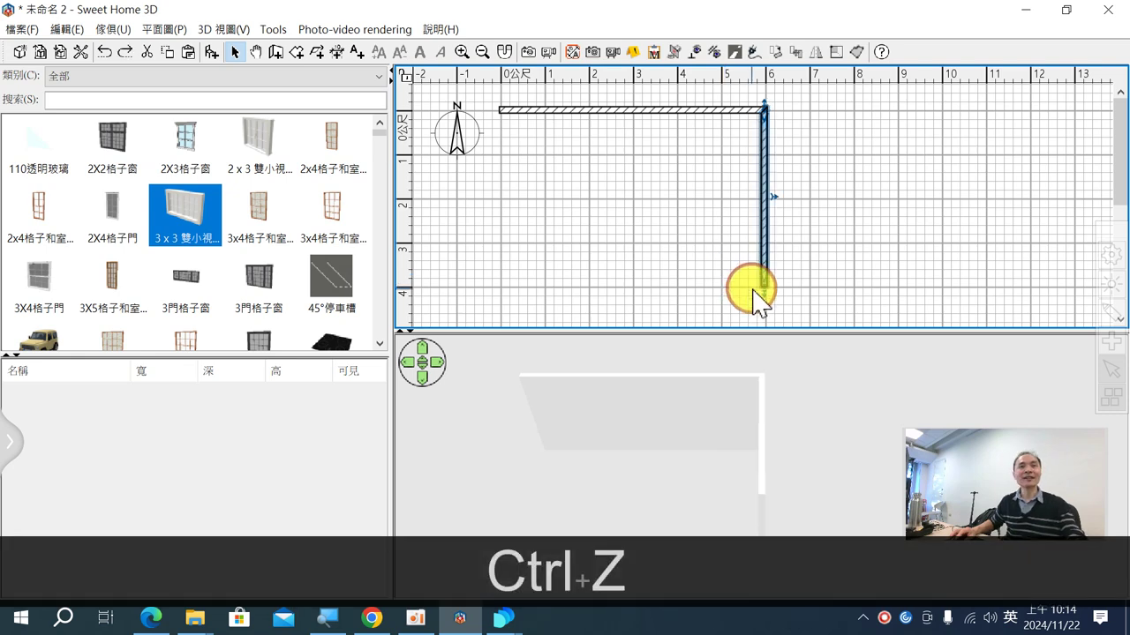
# - Inspect the two walls in 3D, look at the 我的房間設計 slide in Chrome, and return to Sweet Home 3D
pyautogui.click(1099, 398)
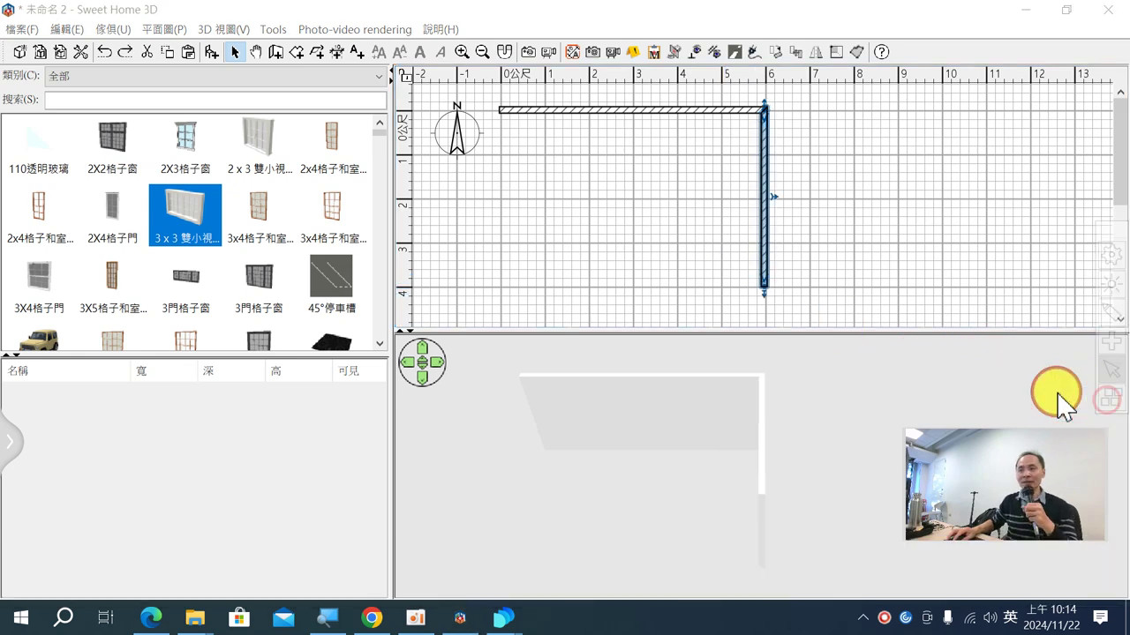
pyautogui.moveTo(676, 467); pyautogui.dragTo(699, 411)
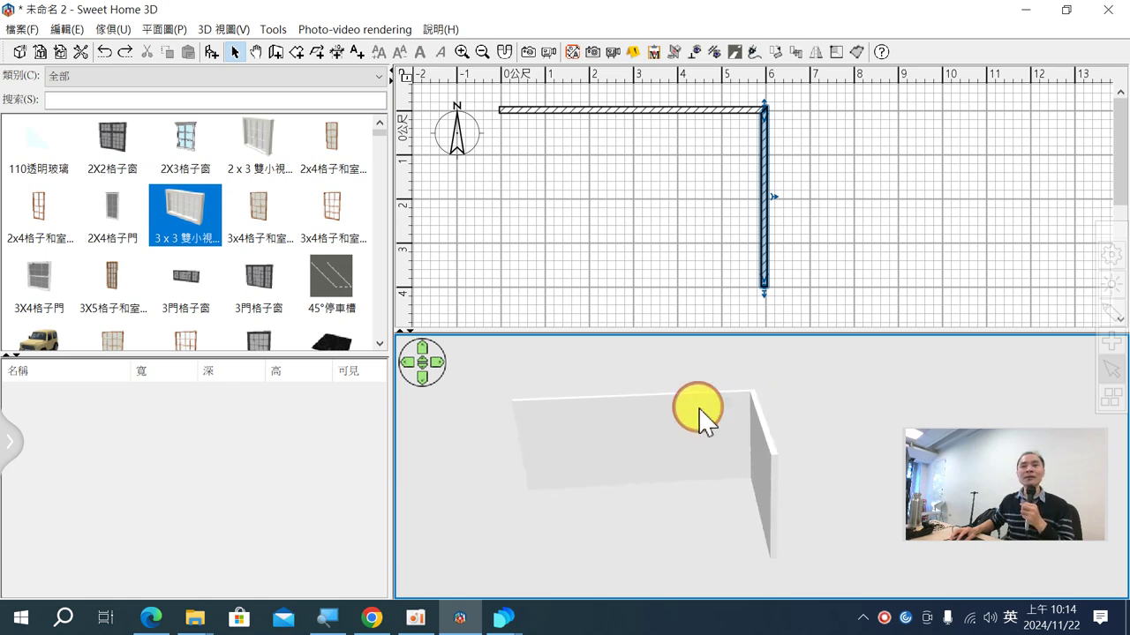
pyautogui.click(369, 617)
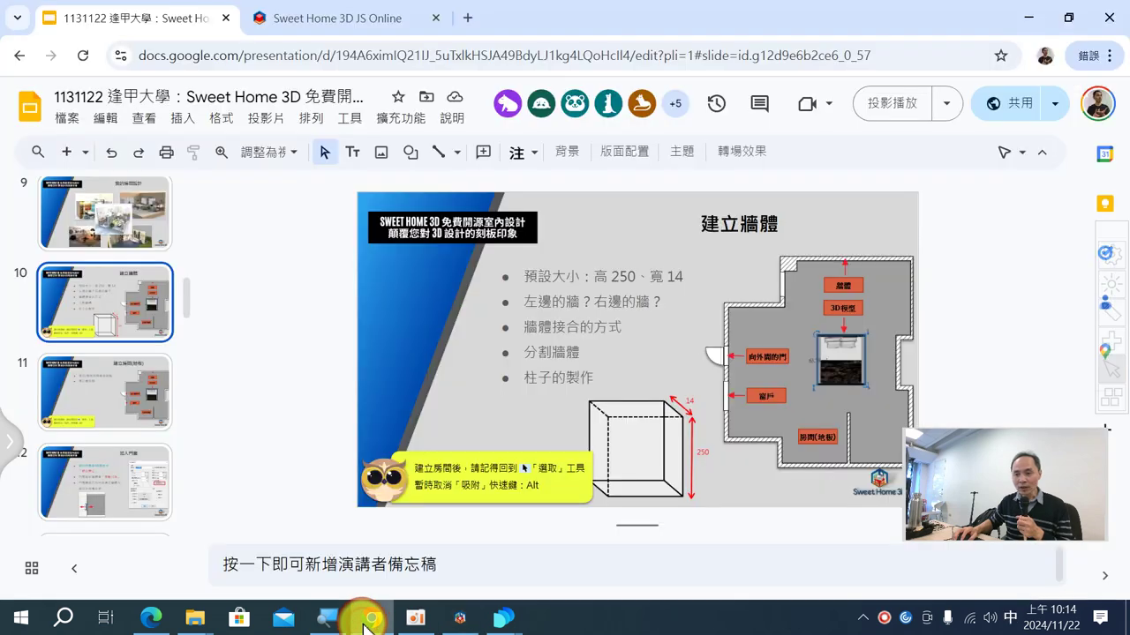
pyautogui.click(134, 235)
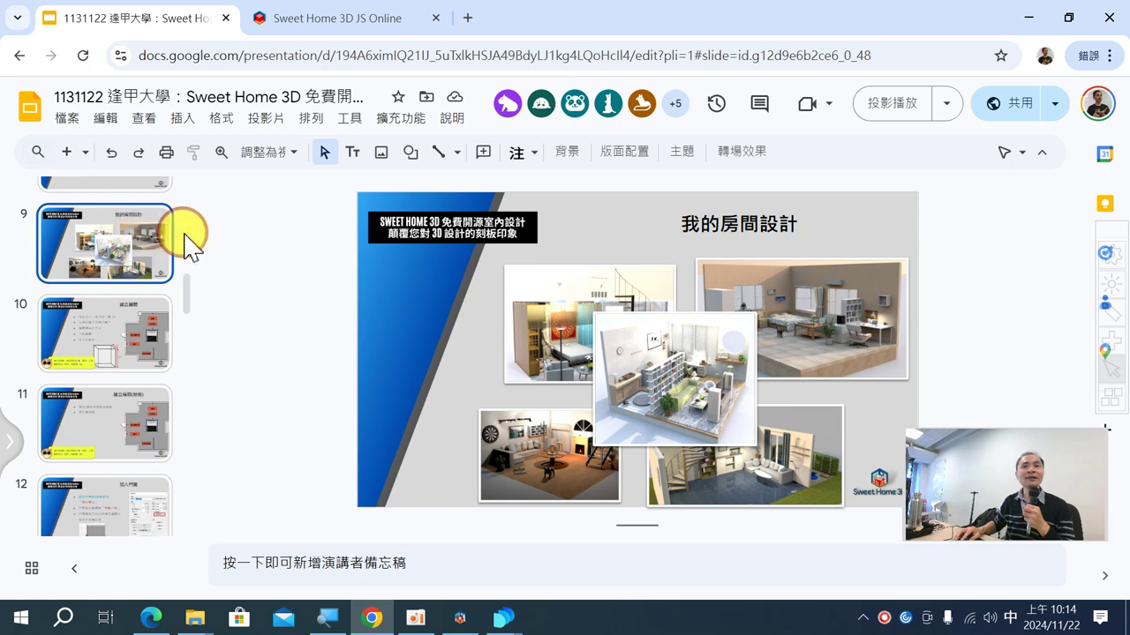
pyautogui.click(460, 618)
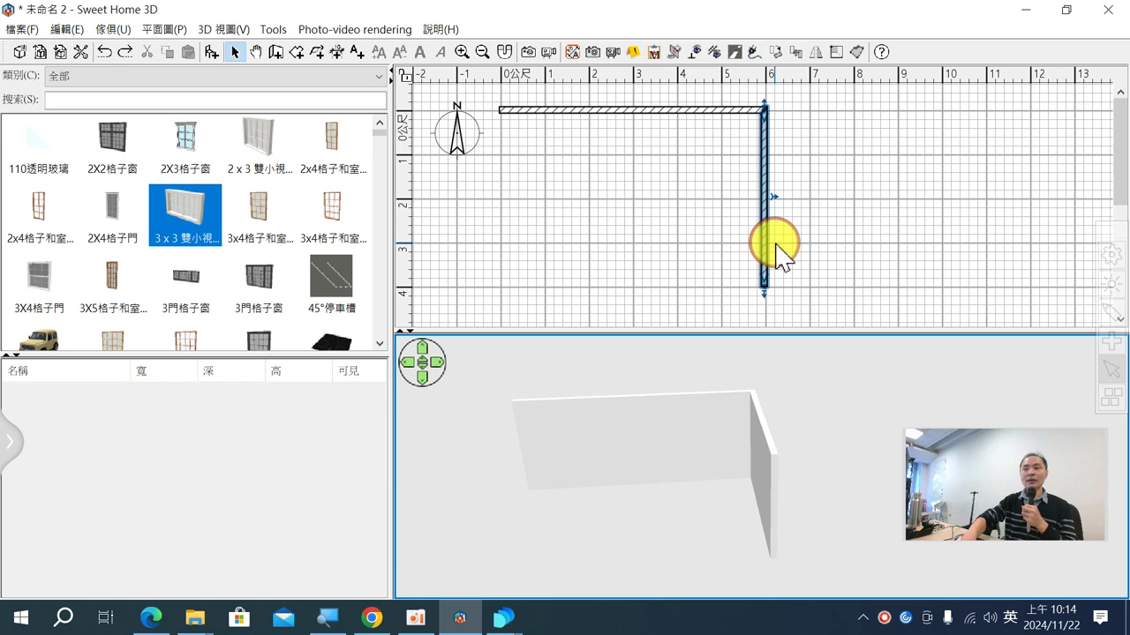
# - Try deleting the vertical wall, and undo the deletion
pyautogui.press('Delete')
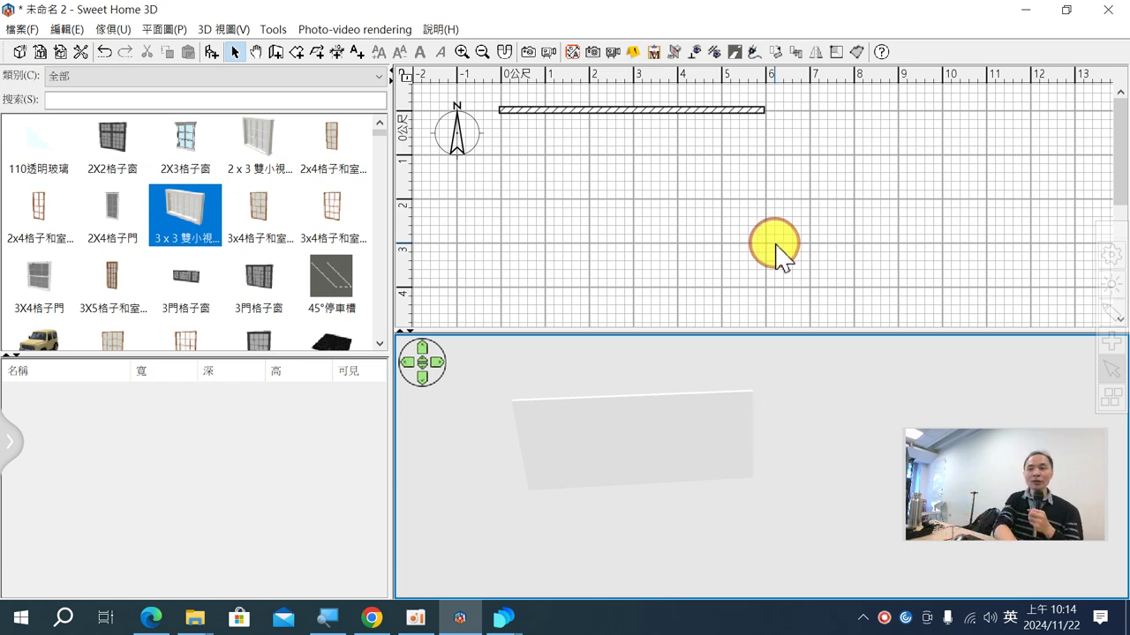
pyautogui.hotkey('ctrl', 'z')
# - Select the horizontal wall on the plan and examine it in 3D
pyautogui.click(679, 111)
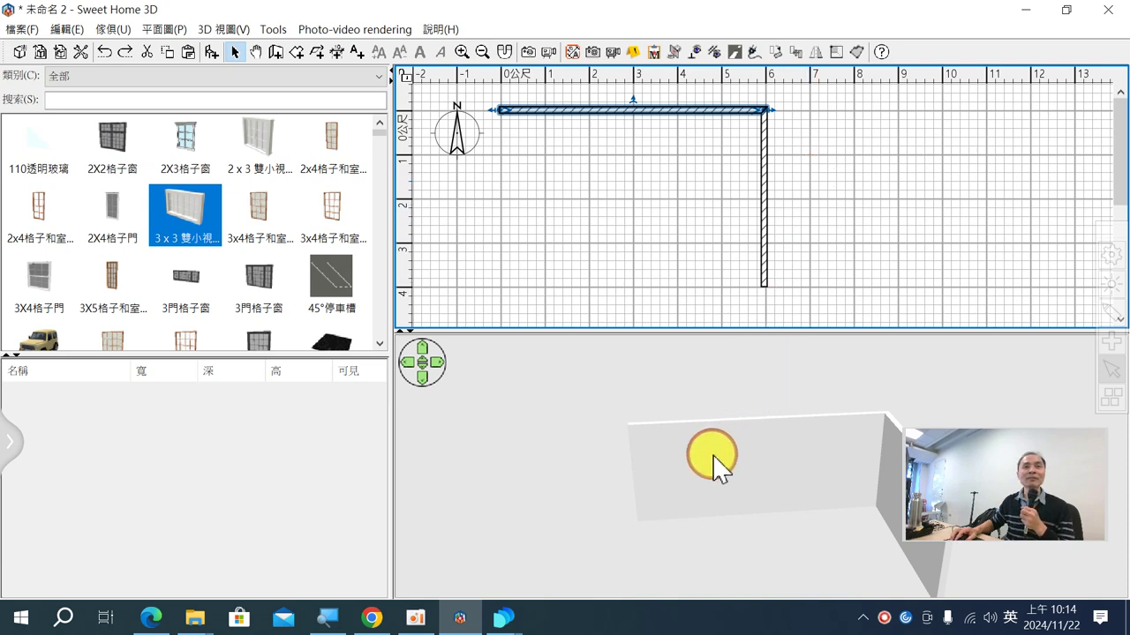
pyautogui.moveTo(694, 469); pyautogui.dragTo(574, 452)
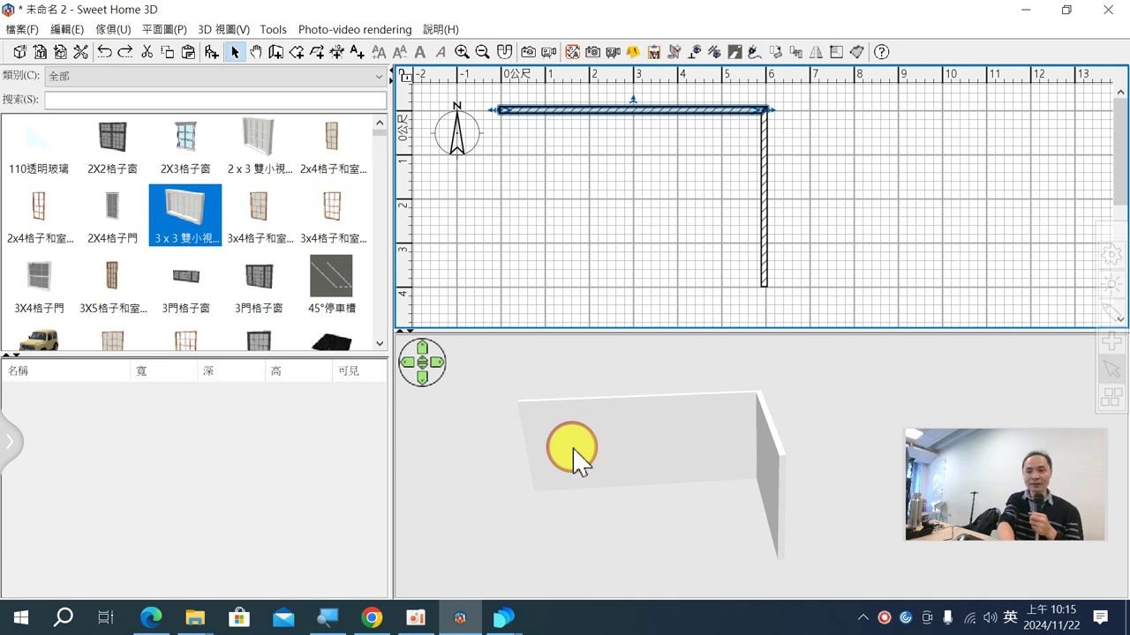